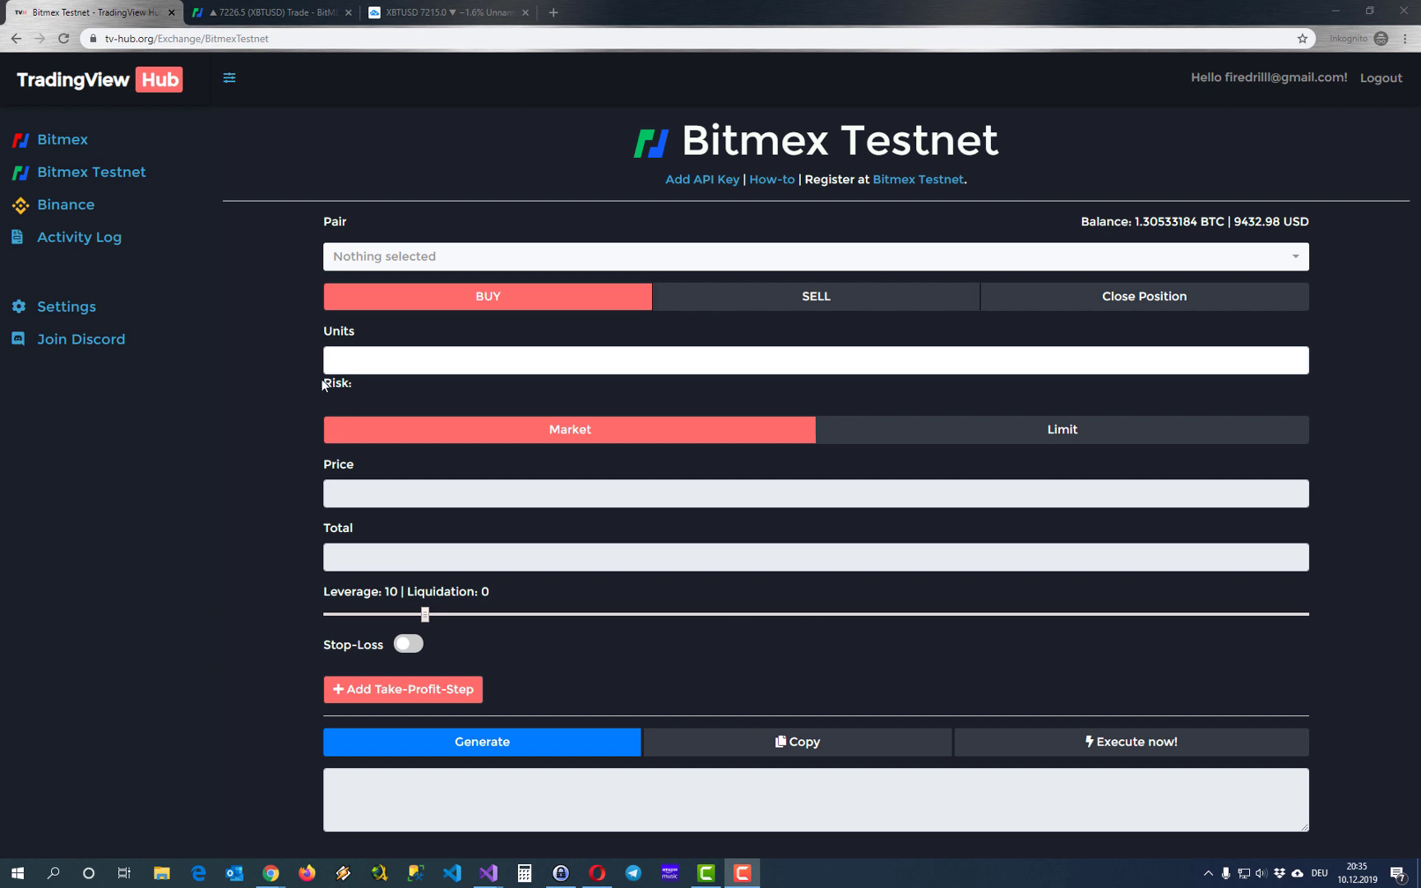
- Look through the Bitmex and Binance exchange pages, then return to Bitmex Testnet
{"action": "left_click", "coordinate": [69, 144]}
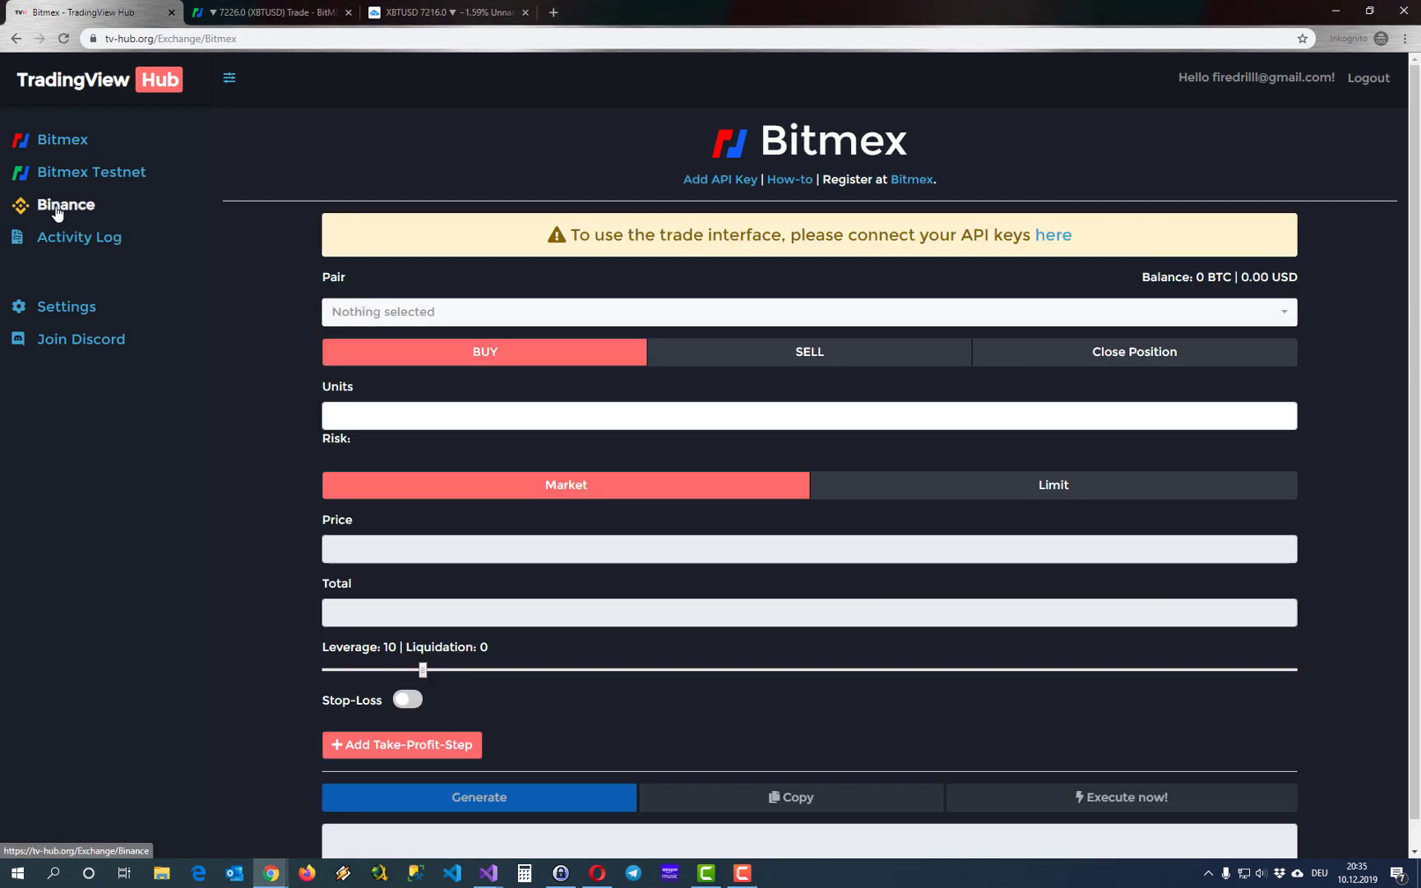
{"action": "left_click", "coordinate": [57, 213]}
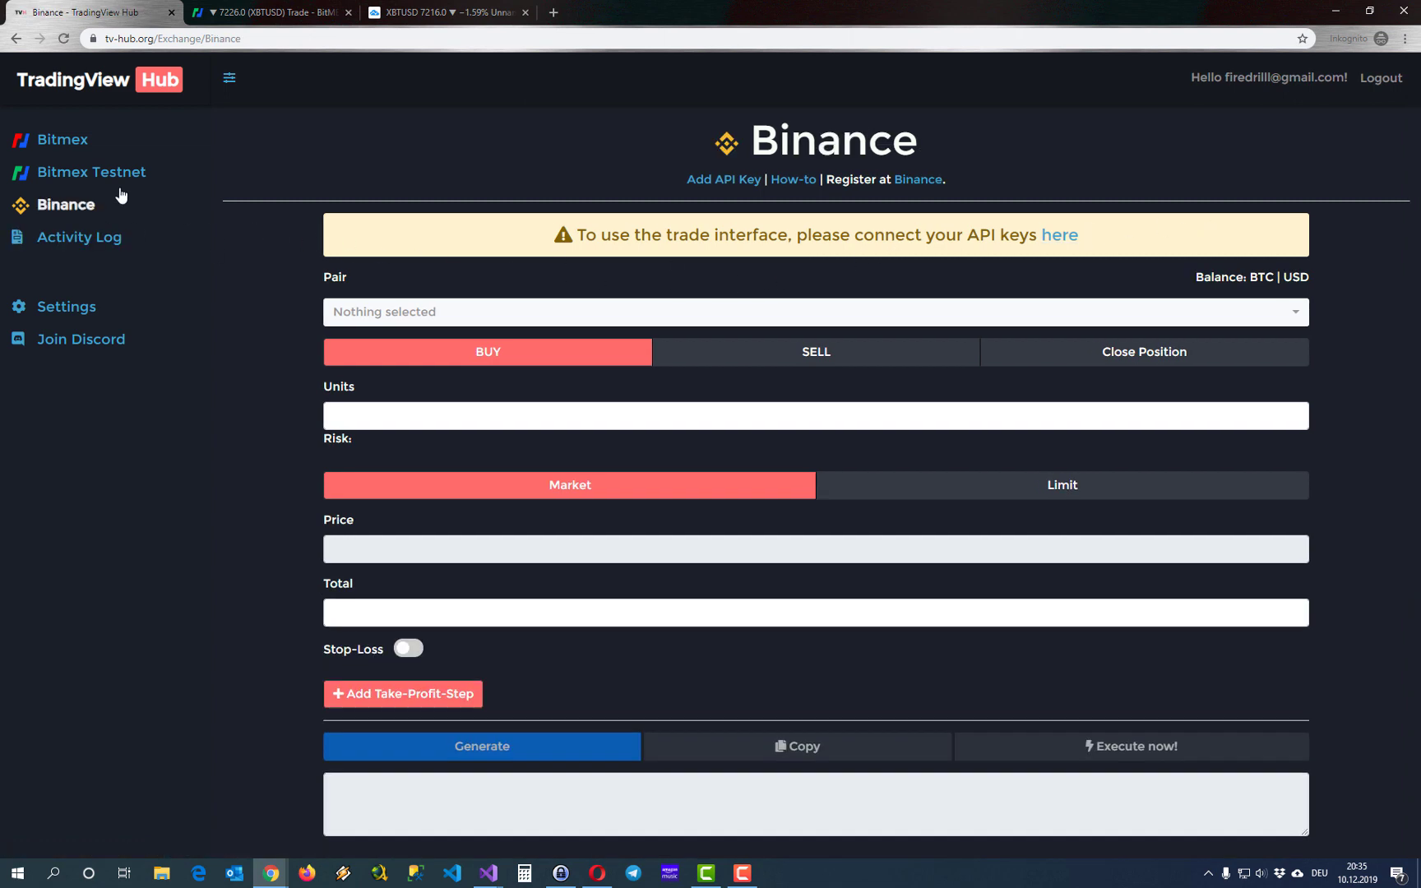
{"action": "left_click", "coordinate": [62, 174]}
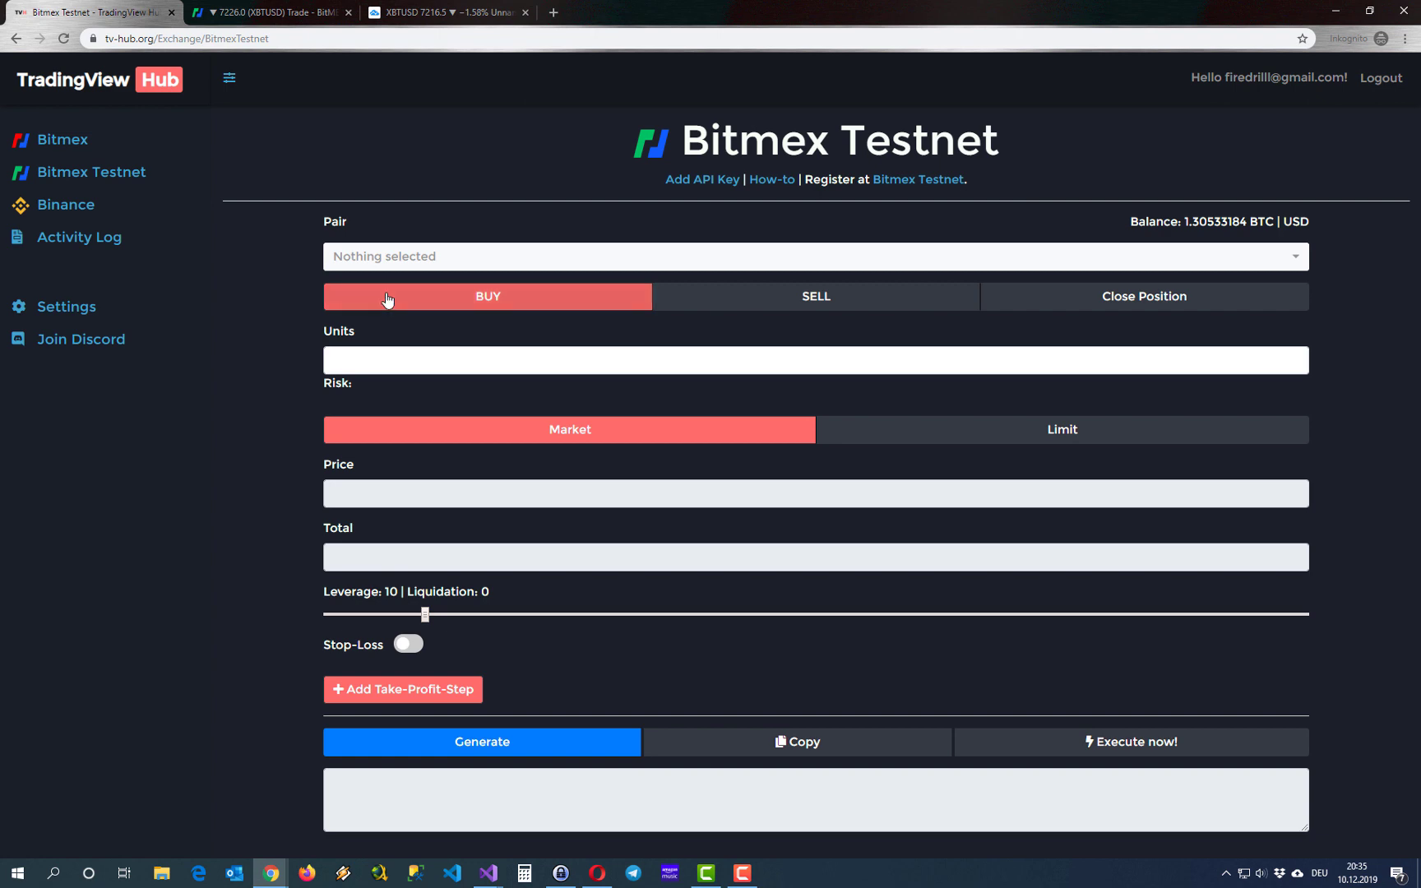
- Choose XBTUSD, make it a BUY of 100 units, and enable the 6937.0 (-4%) stop-loss
{"action": "left_click", "coordinate": [429, 263]}
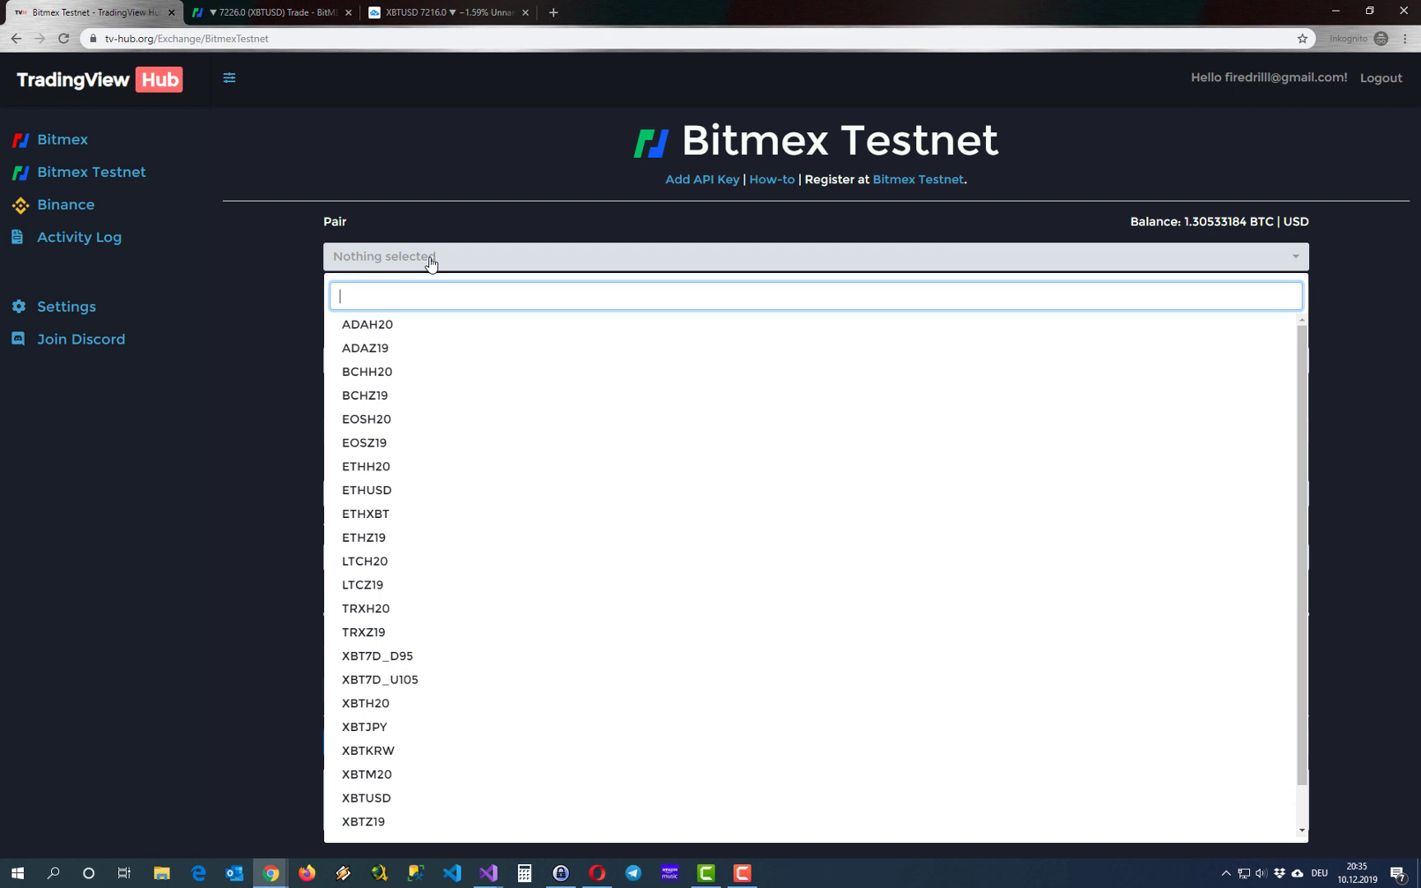
{"action": "left_click", "coordinate": [391, 799]}
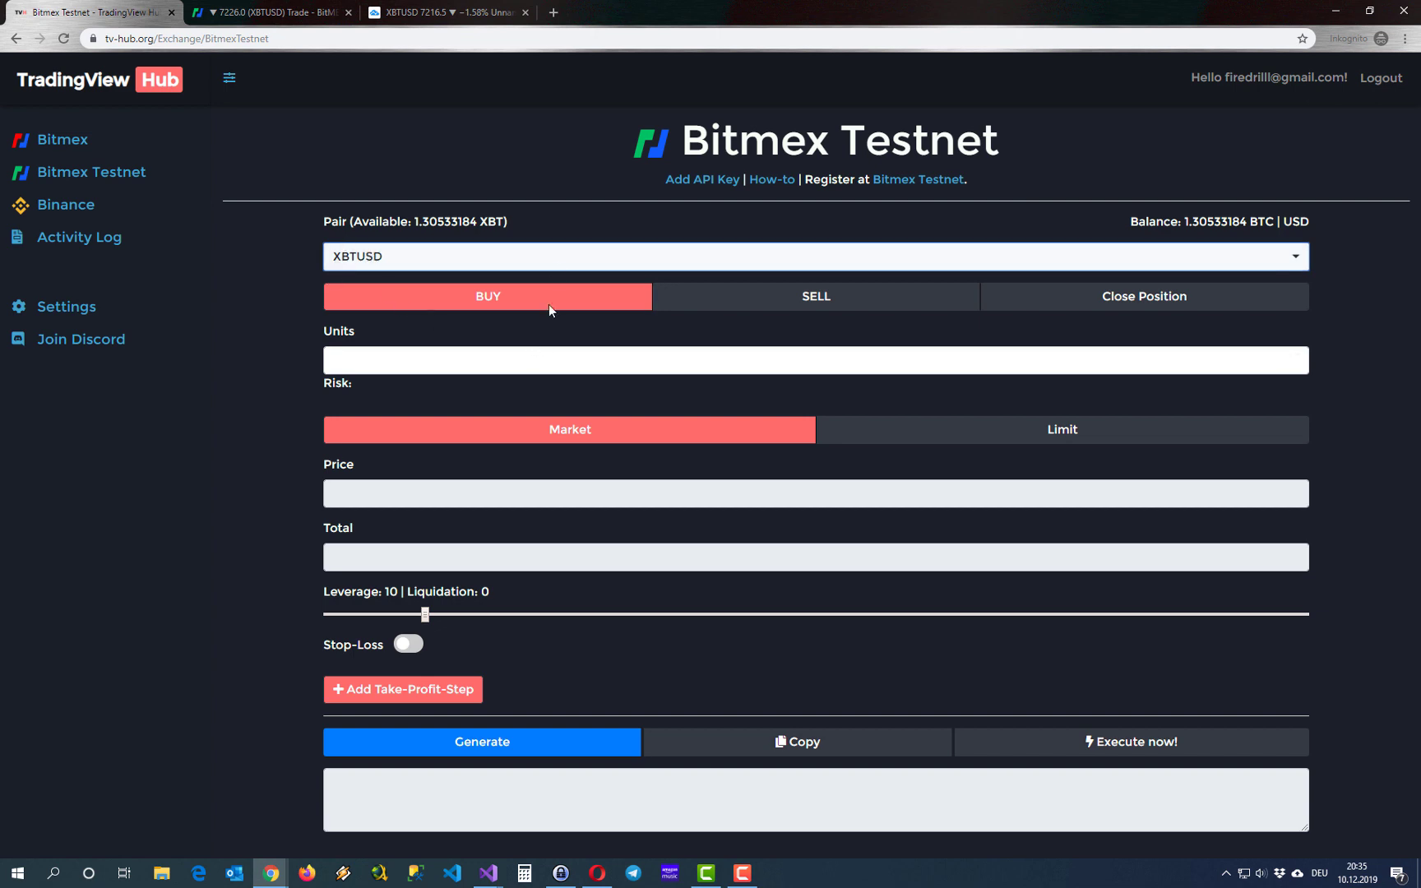
{"action": "left_click", "coordinate": [586, 310]}
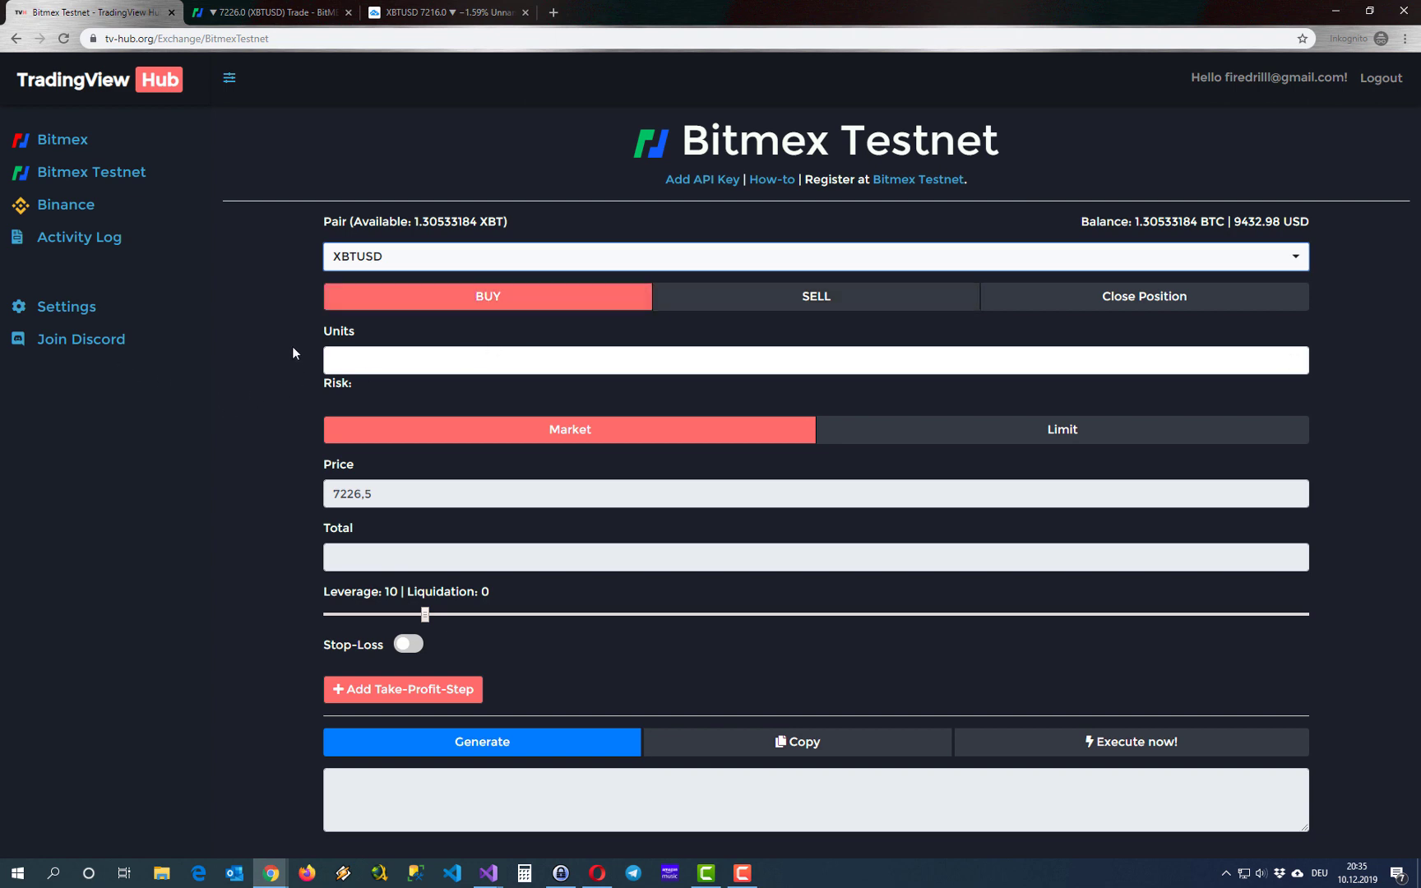
{"action": "left_click", "coordinate": [337, 359]}
{"action": "type", "text": "100"}
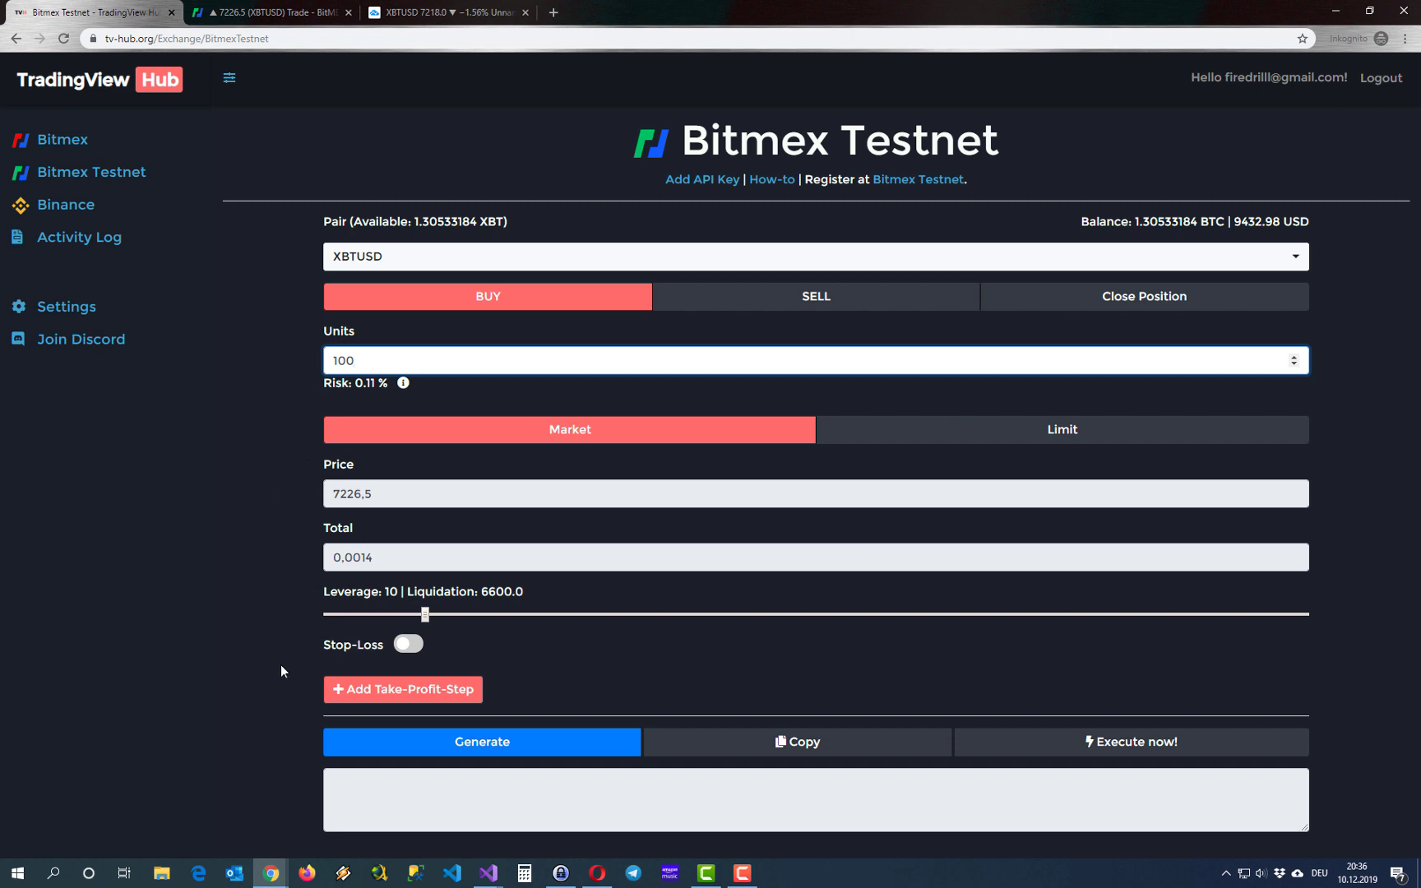
{"action": "left_click", "coordinate": [407, 647]}
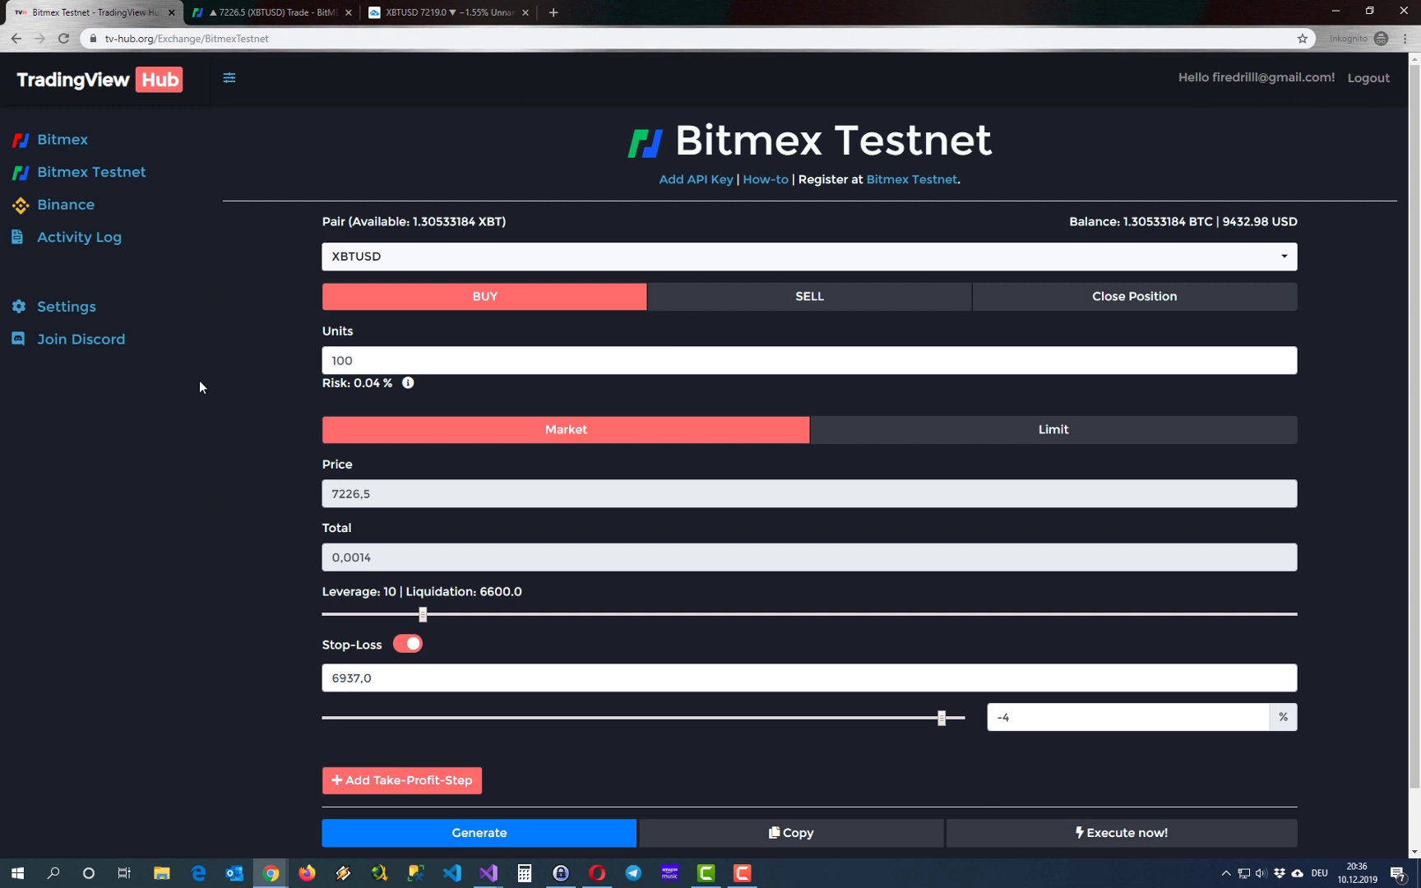
{"action": "left_click", "coordinate": [357, 362]}
{"action": "type", "text": "0"}
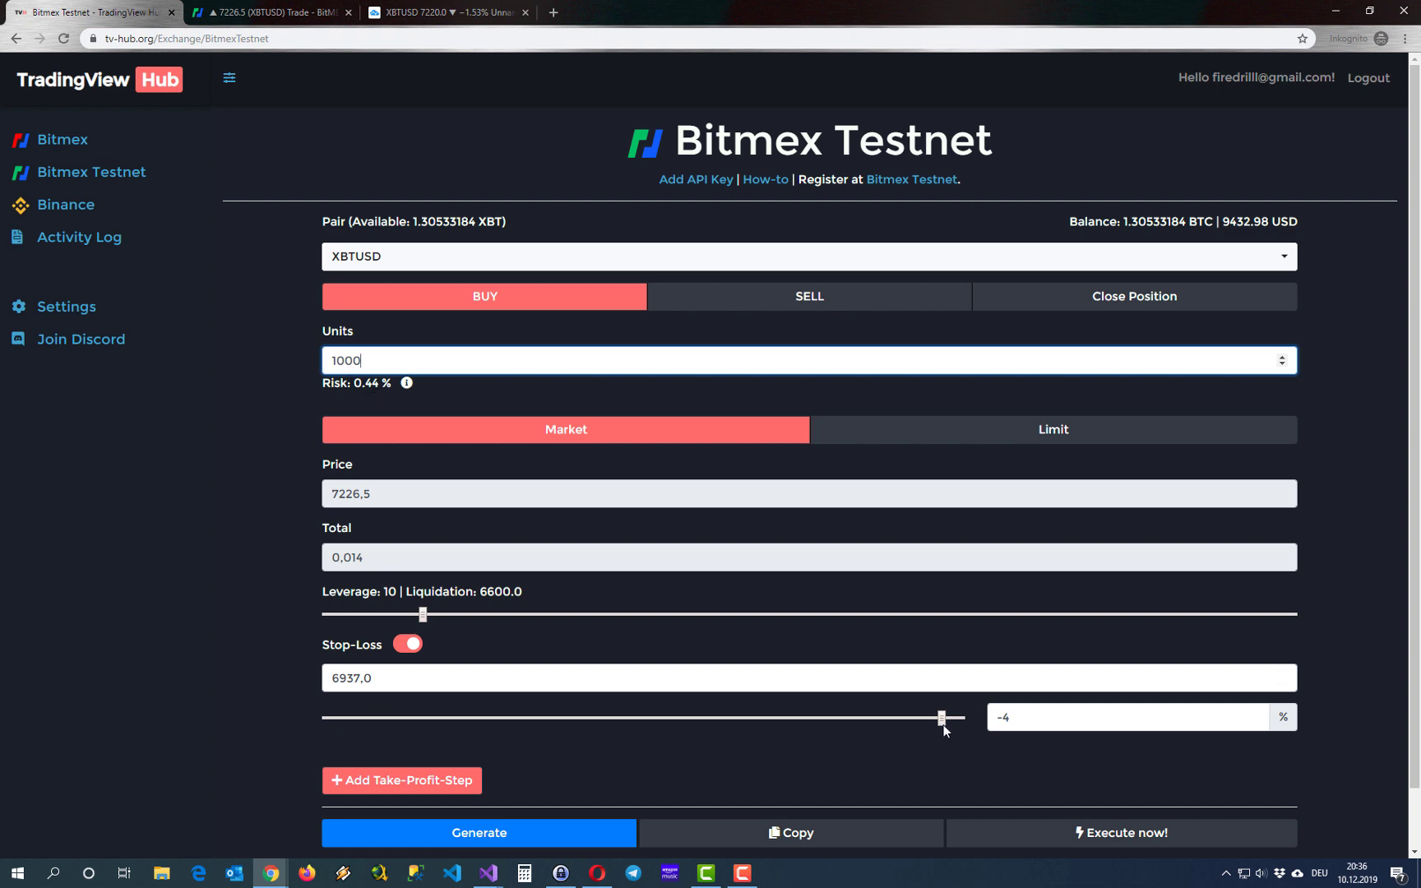
{"action": "mouse_move", "coordinate": [943, 719]}
{"action": "left_mouse_down"}
{"action": "mouse_move", "coordinate": [913, 720]}
{"action": "mouse_move", "coordinate": [942, 724]}
{"action": "left_mouse_up"}
{"action": "key", "text": "Tab"}
{"action": "type", "text": "-4"}
{"action": "left_click", "coordinate": [401, 360]}
{"action": "key", "text": "BackSpace"}
- Add Take-Profit #1 at 7949.0 (+10%) with an amount of 100 units
{"action": "scroll", "coordinate": [283, 676], "scroll_direction": "down", "scroll_amount": 1}
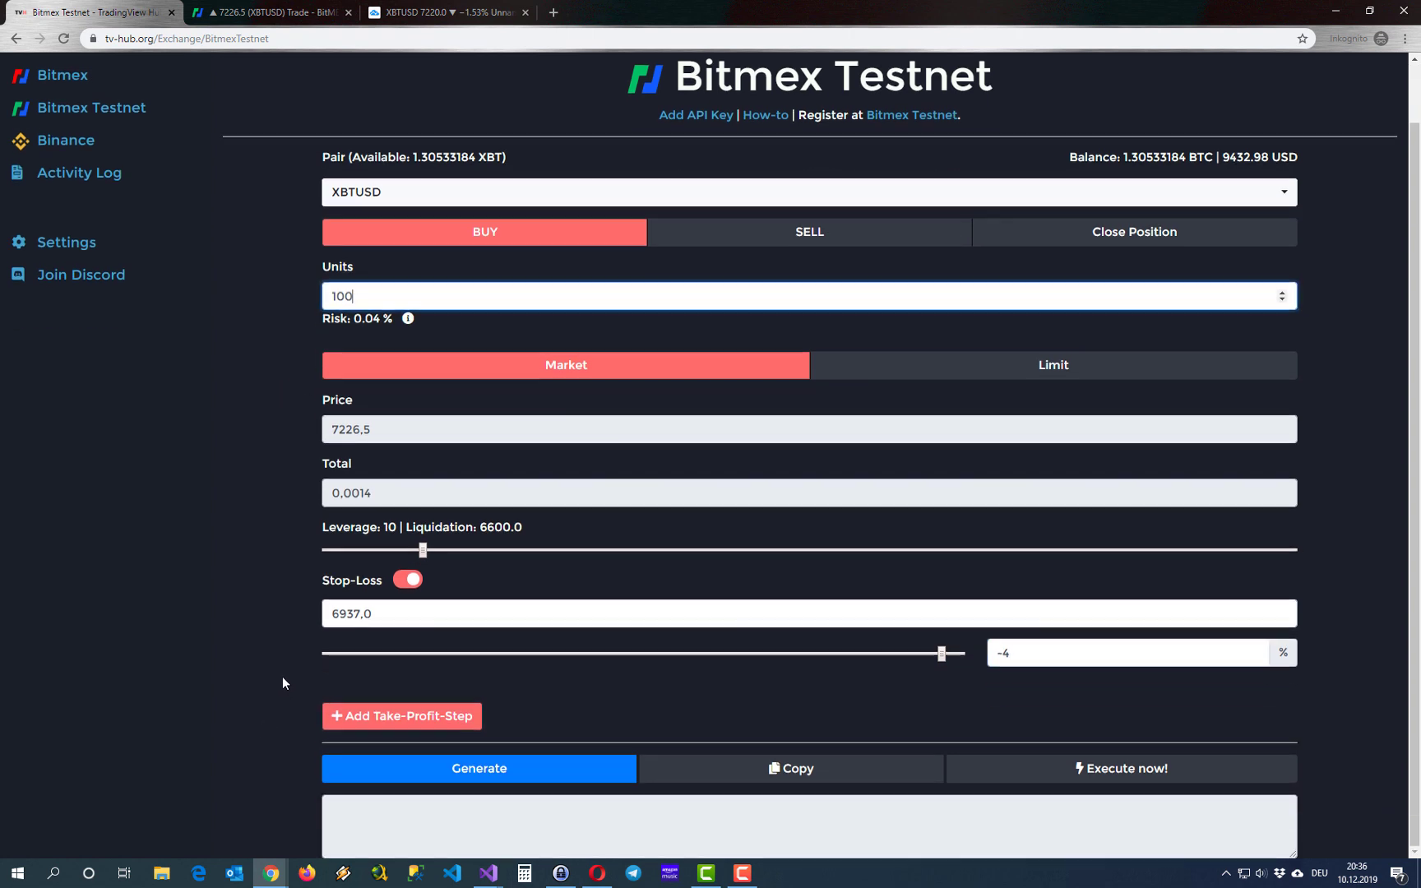
{"action": "left_click", "coordinate": [419, 718]}
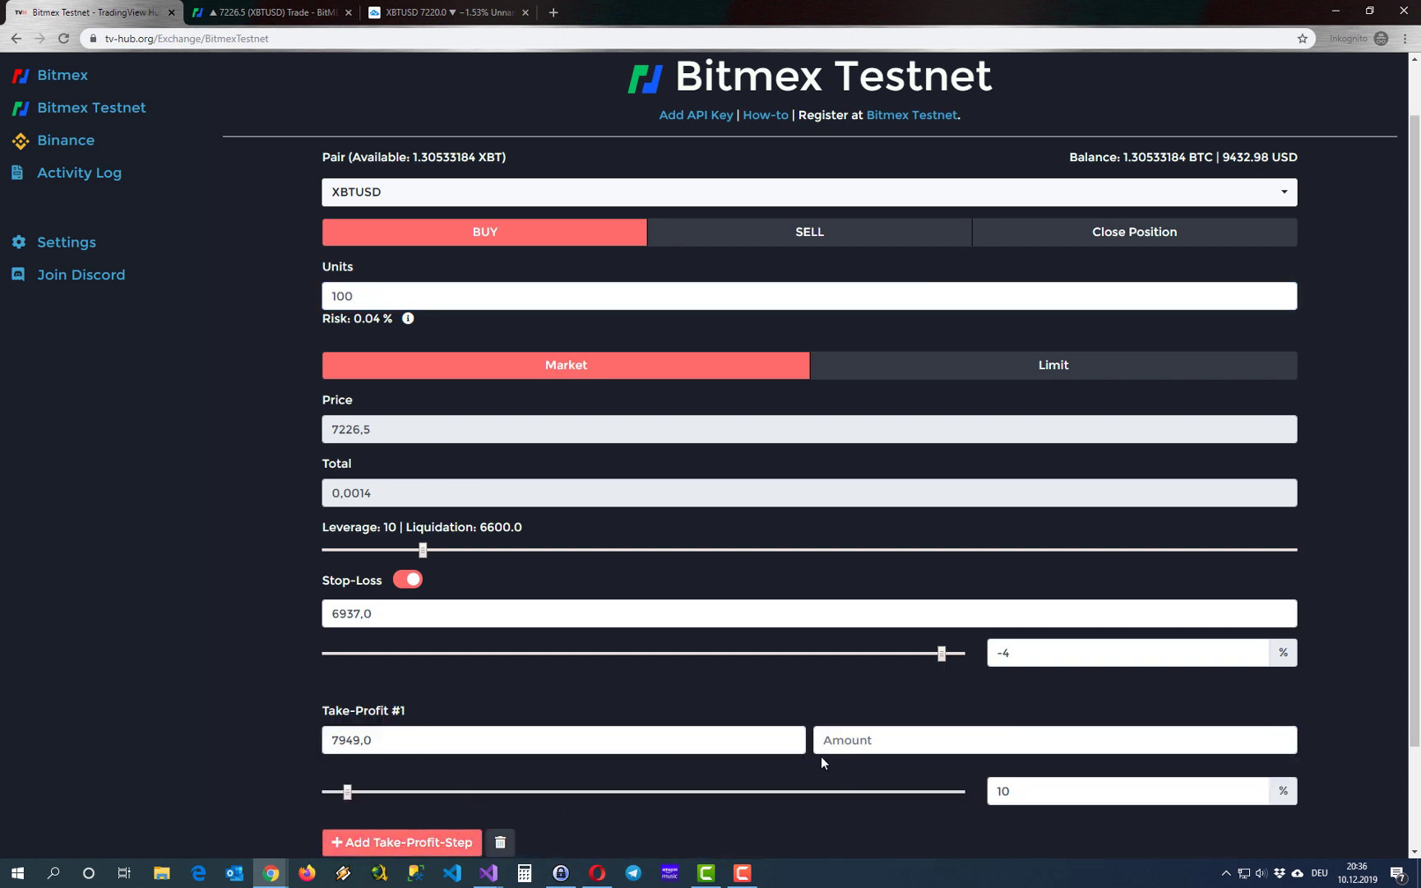
{"action": "left_click", "coordinate": [867, 740]}
{"action": "type", "text": "100"}
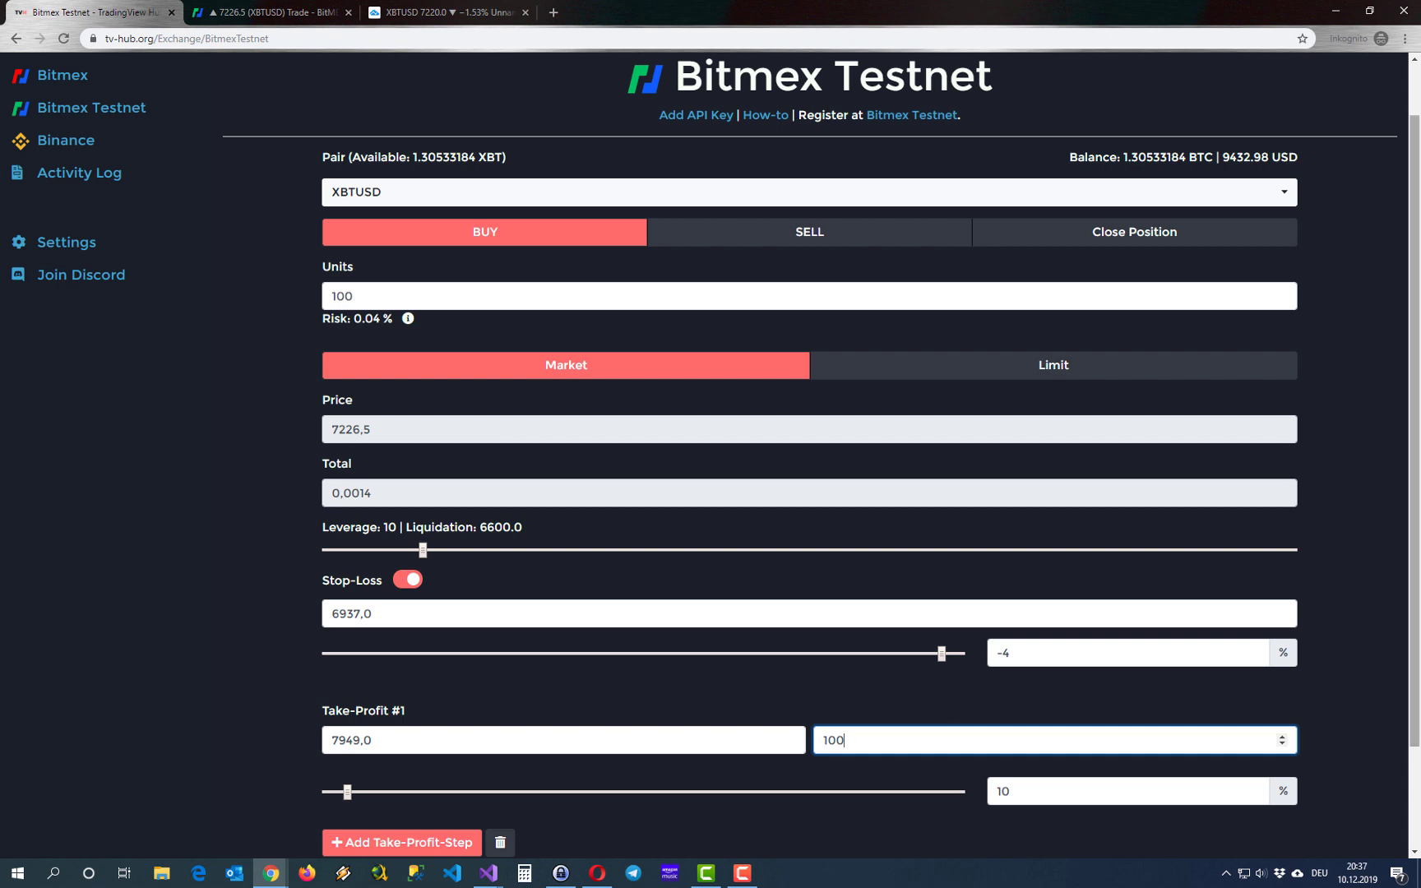
{"action": "left_click_drag", "start_coordinate": [1416, 433], "coordinate": [1418, 548]}
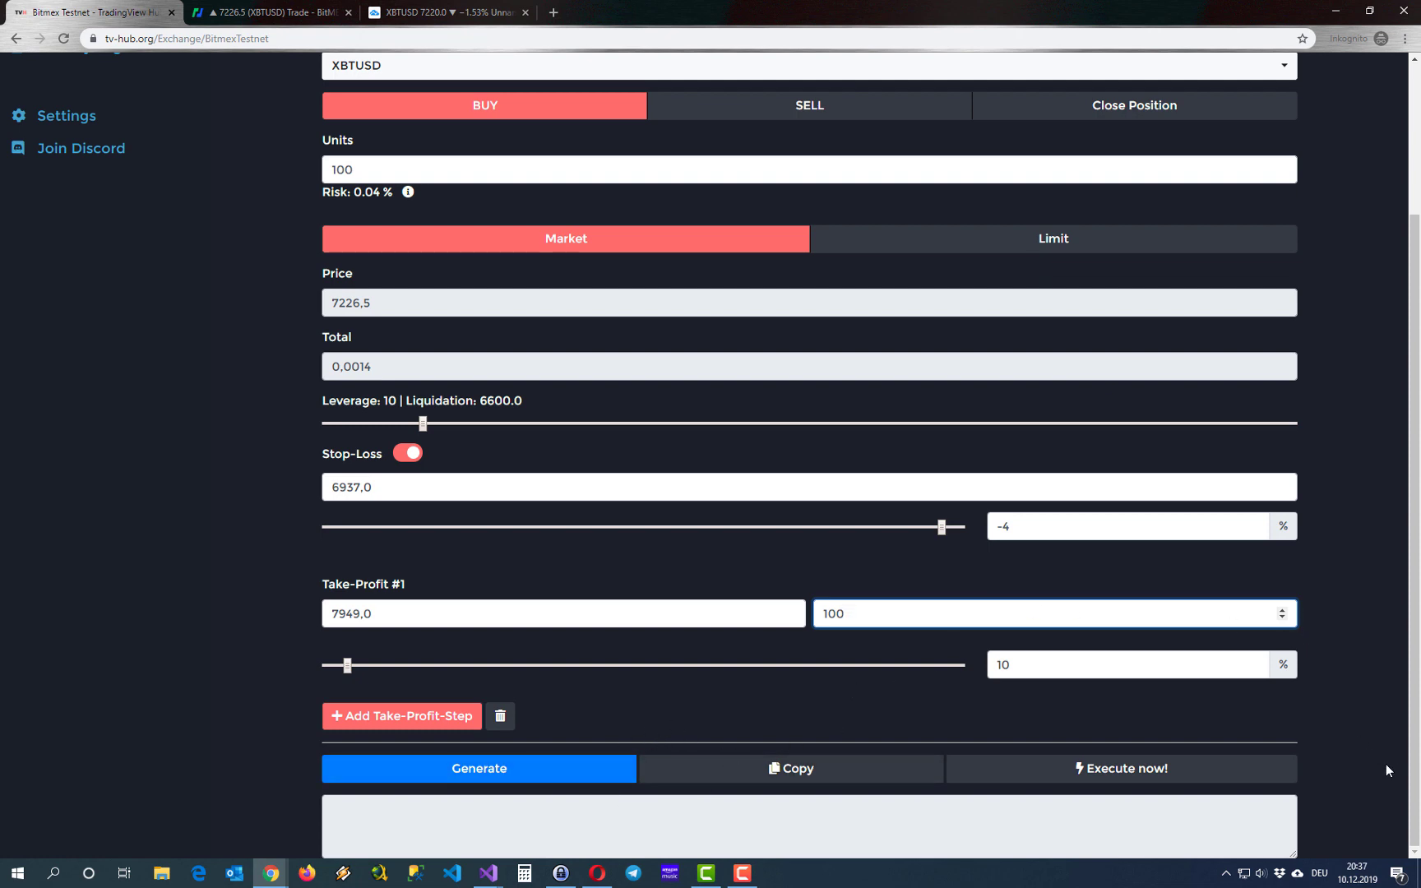
- Execute and confirm the 100-unit XBTUSD buy, then view the BitMEX Testnet page
{"action": "left_click", "coordinate": [1223, 780]}
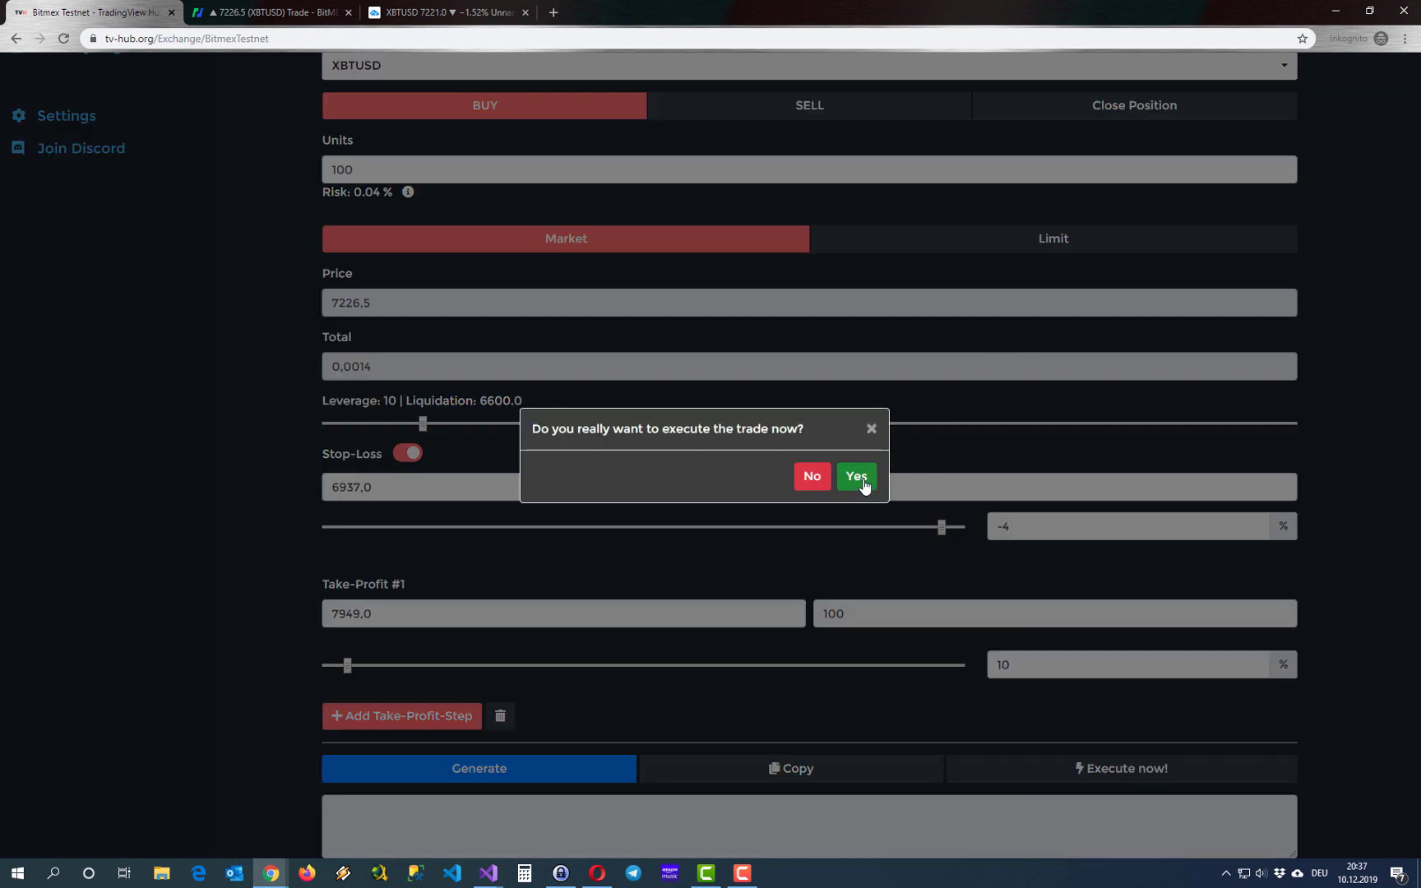
{"action": "left_click", "coordinate": [857, 477]}
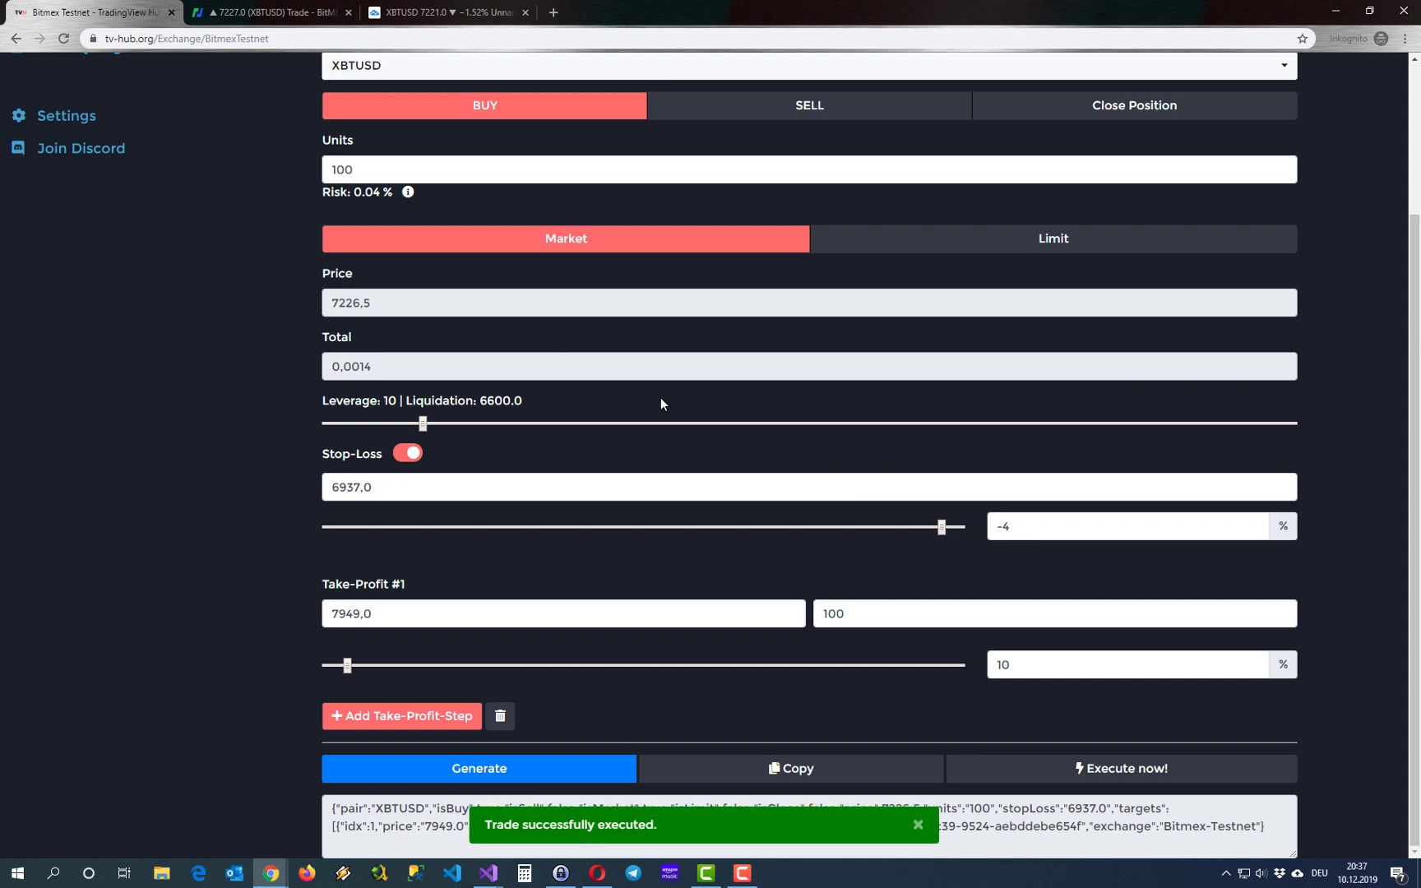
{"action": "left_click", "coordinate": [263, 14]}
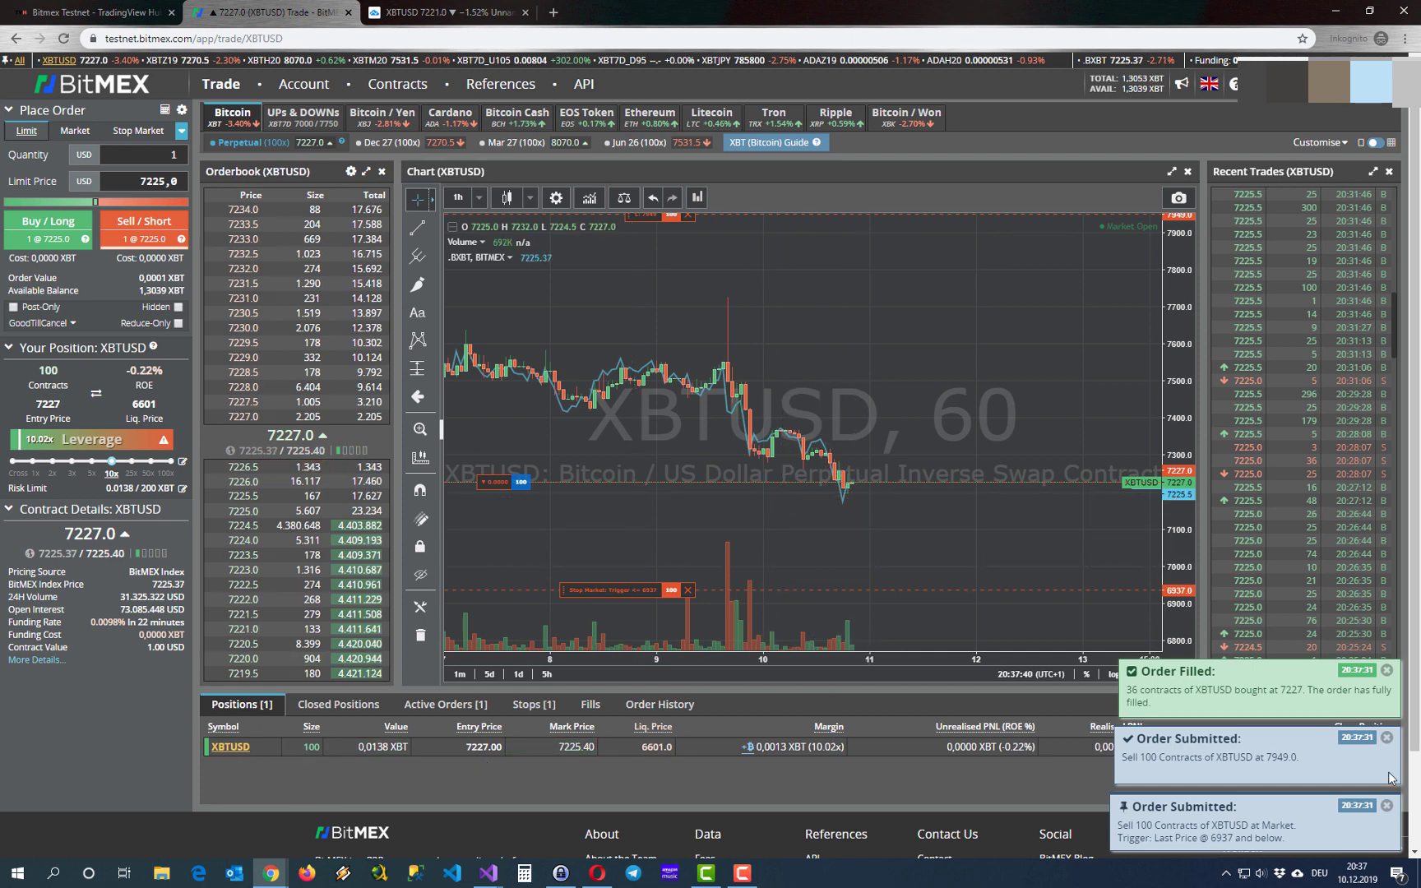
- Clear the filled market order, then check the 6937.0 stop and the 100-contract long at 7227
{"action": "left_click", "coordinate": [1386, 670]}
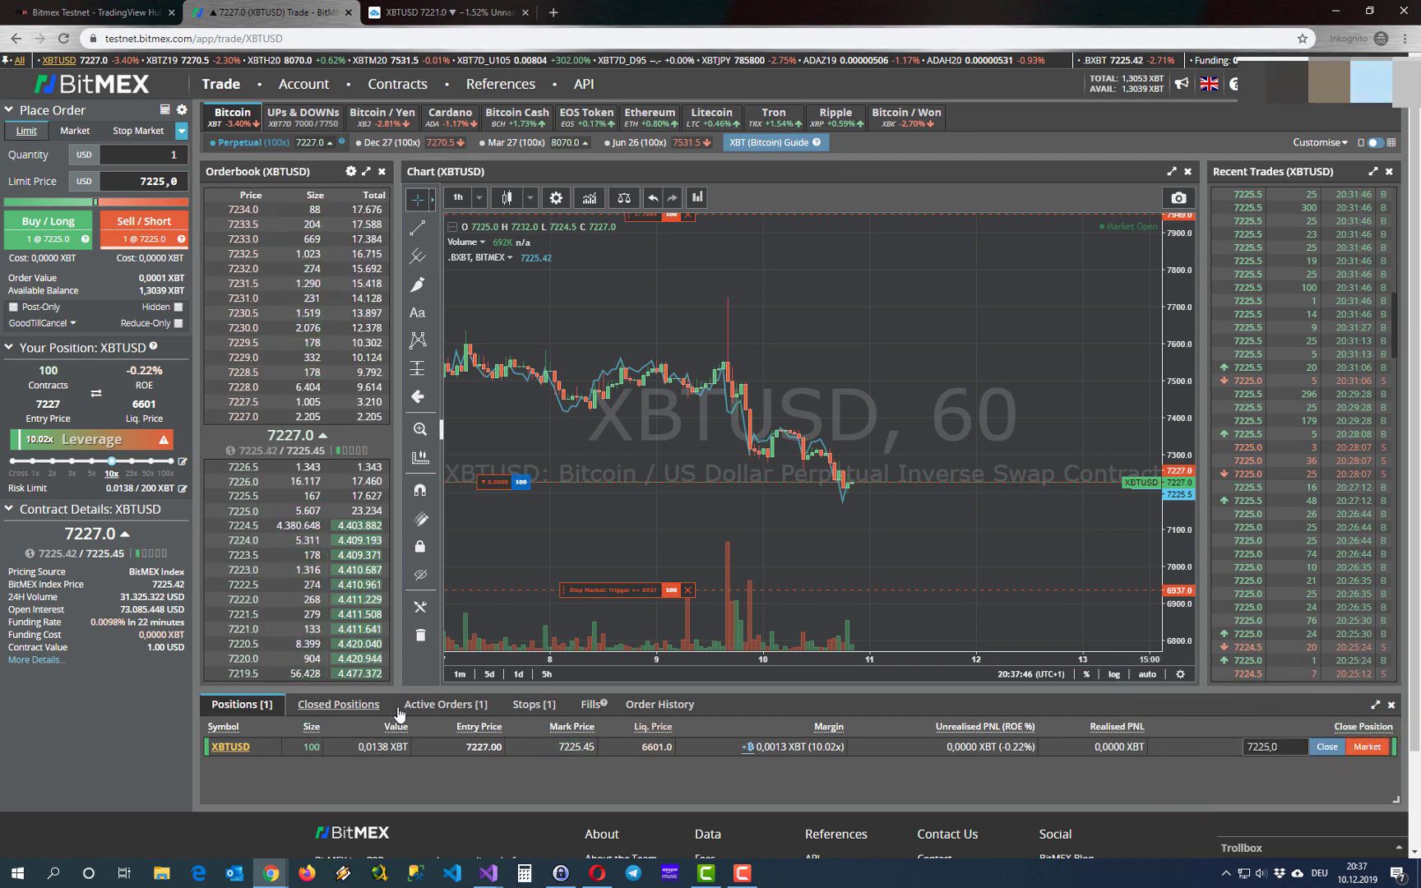
{"action": "left_click", "coordinate": [445, 706]}
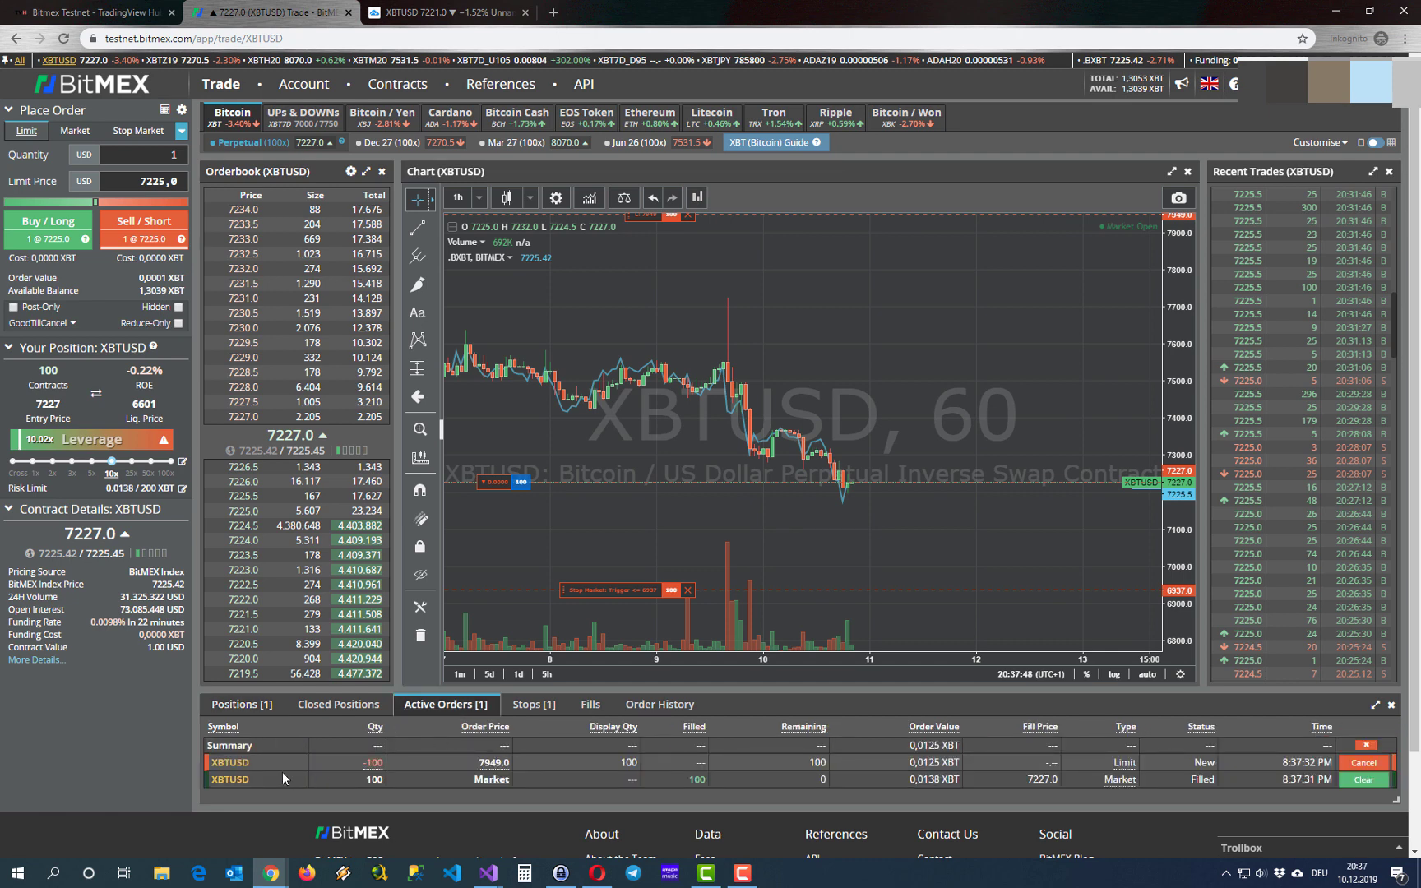
{"action": "left_click", "coordinate": [1363, 779]}
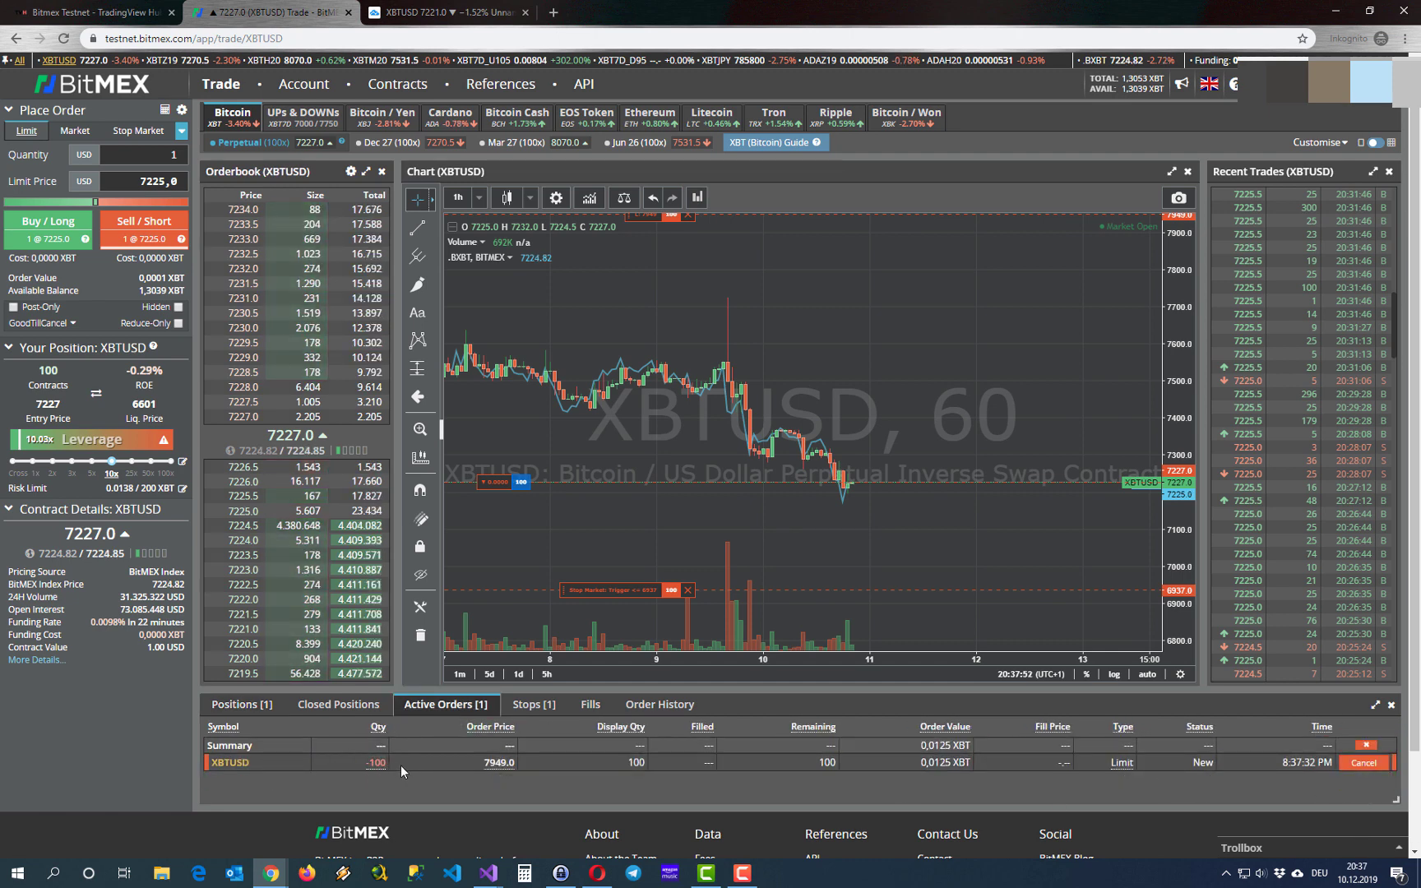
{"action": "left_click", "coordinate": [534, 708]}
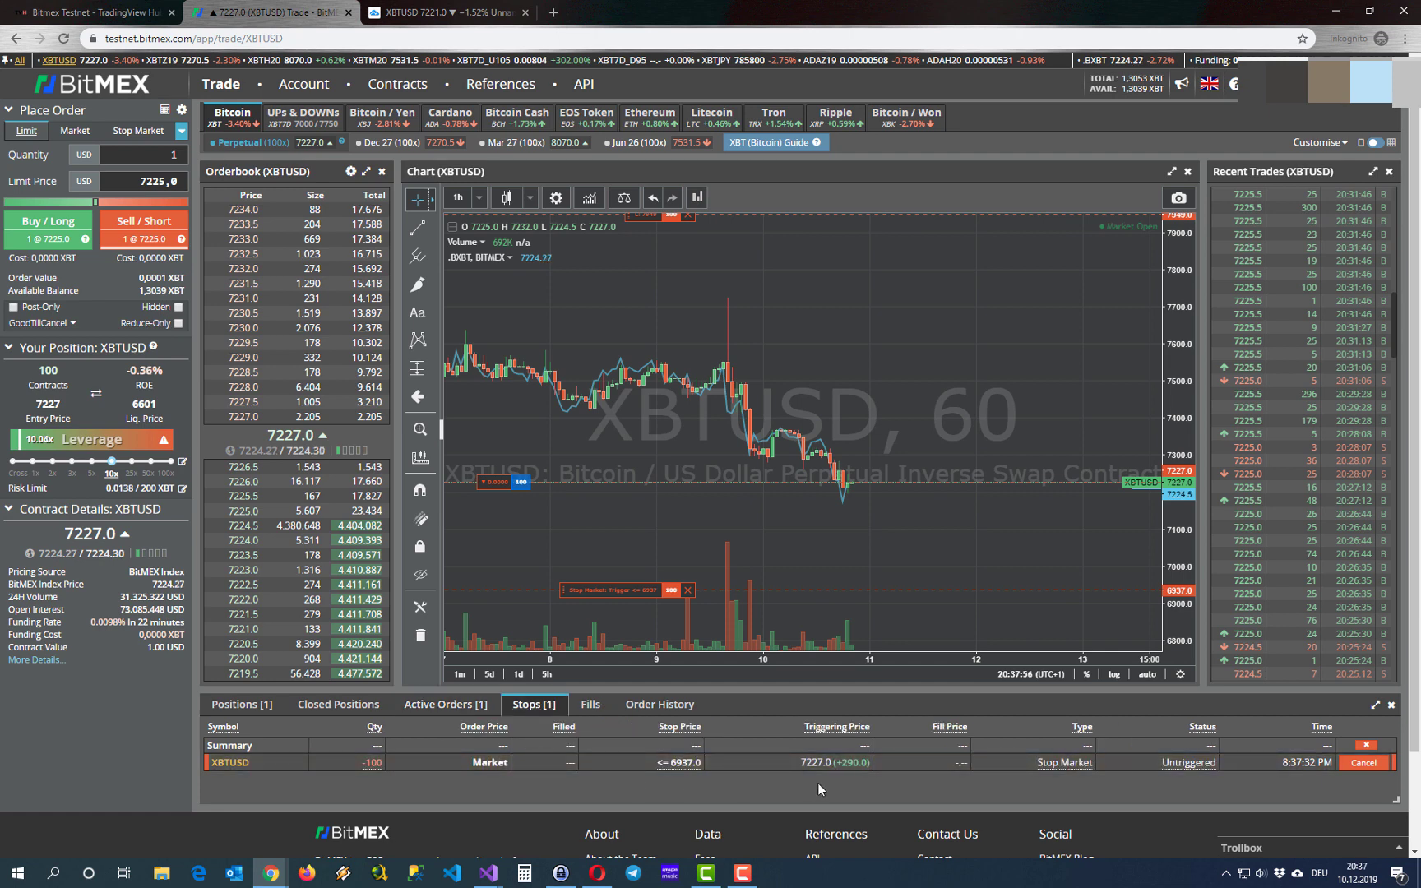
{"action": "left_click", "coordinate": [243, 706]}
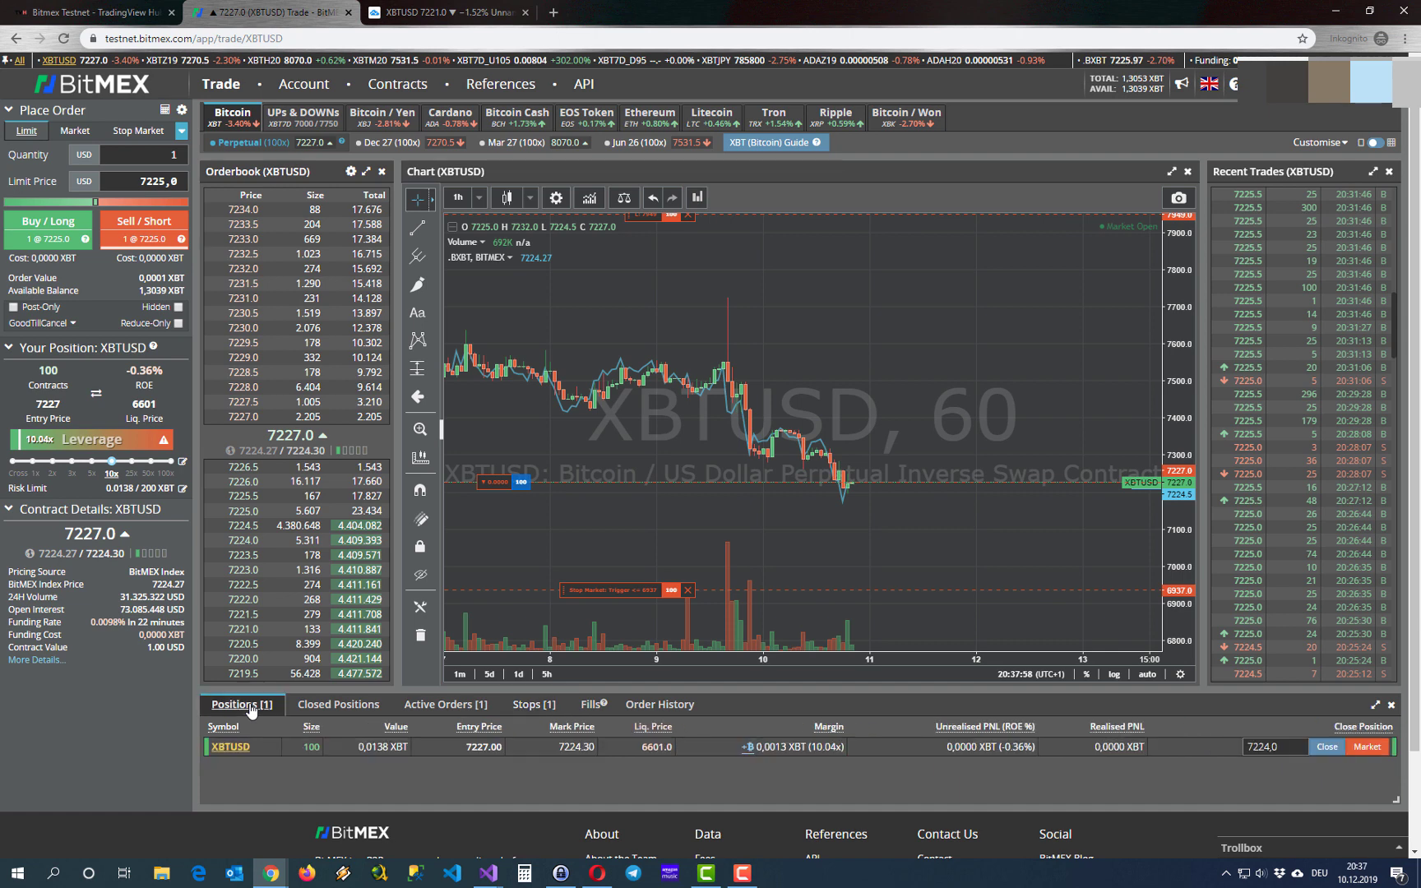
- Back in TradingView Hub, set the Bitmex Testnet form to Close Position for 100 XBTUSD
{"action": "left_click", "coordinate": [107, 15]}
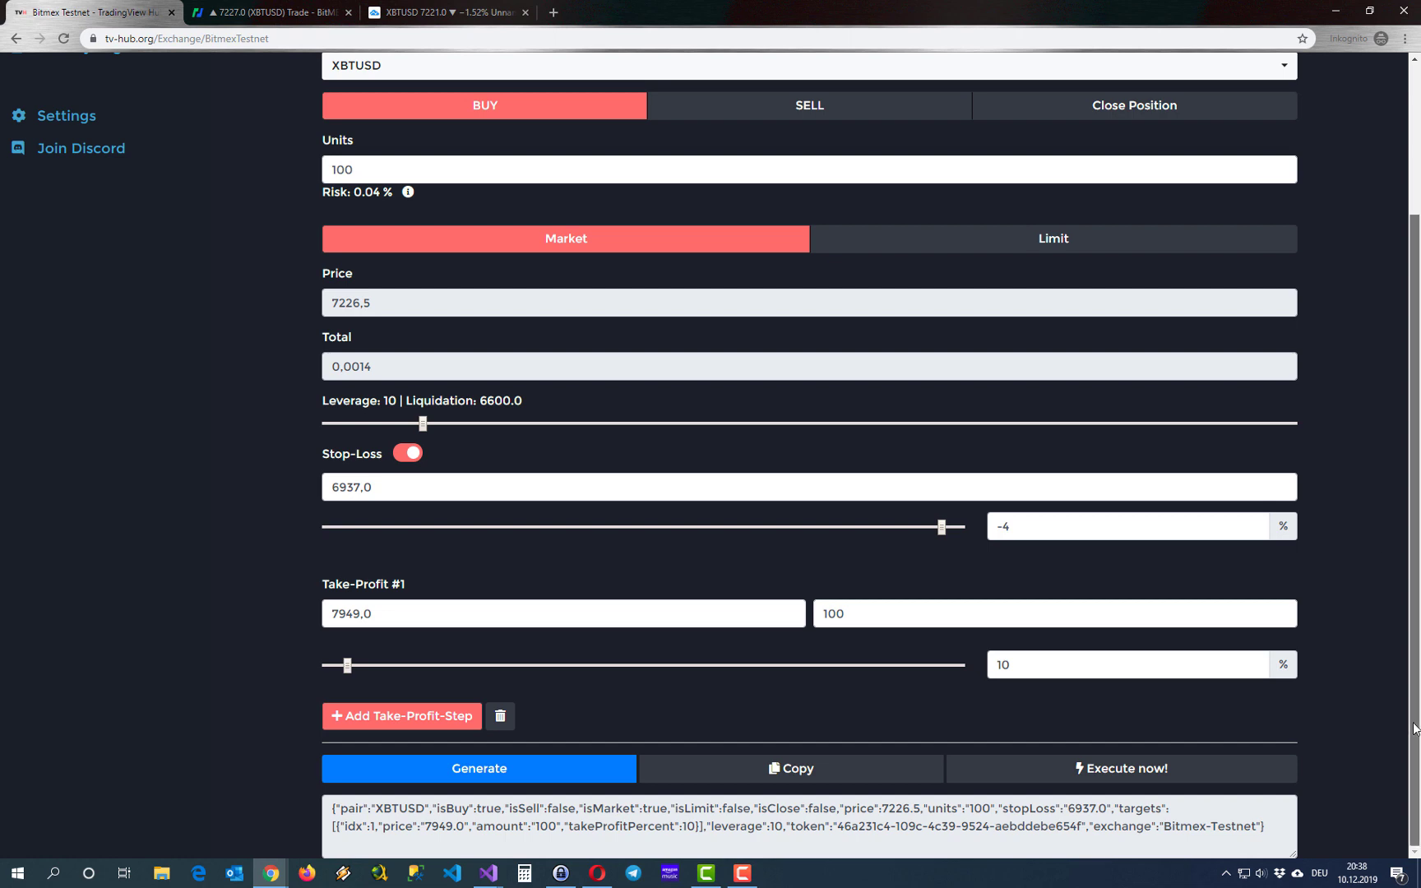
{"action": "scroll", "coordinate": [1414, 727], "scroll_direction": "up", "scroll_amount": 3}
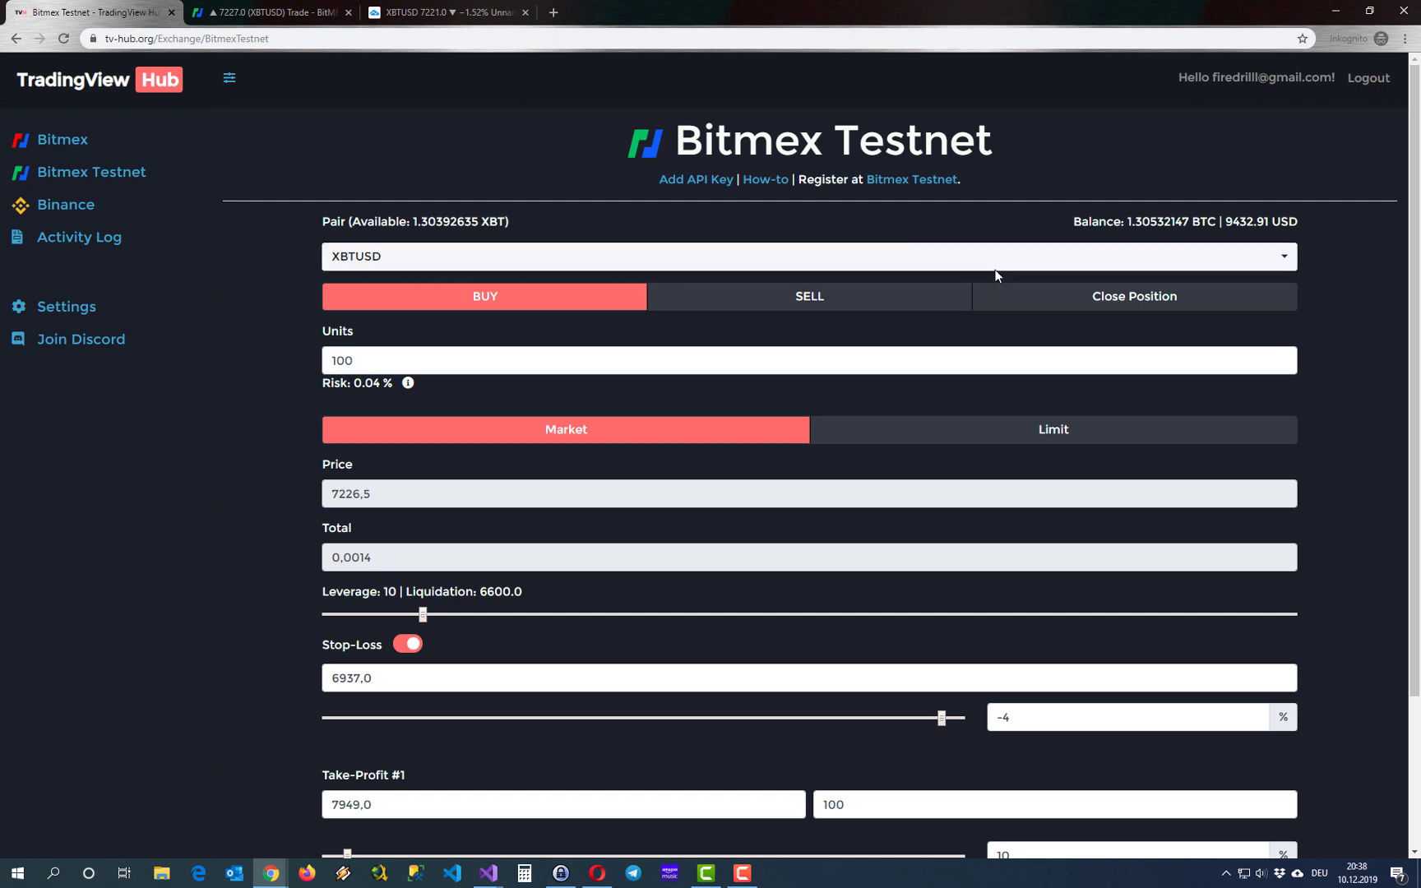
{"action": "left_click", "coordinate": [1067, 304]}
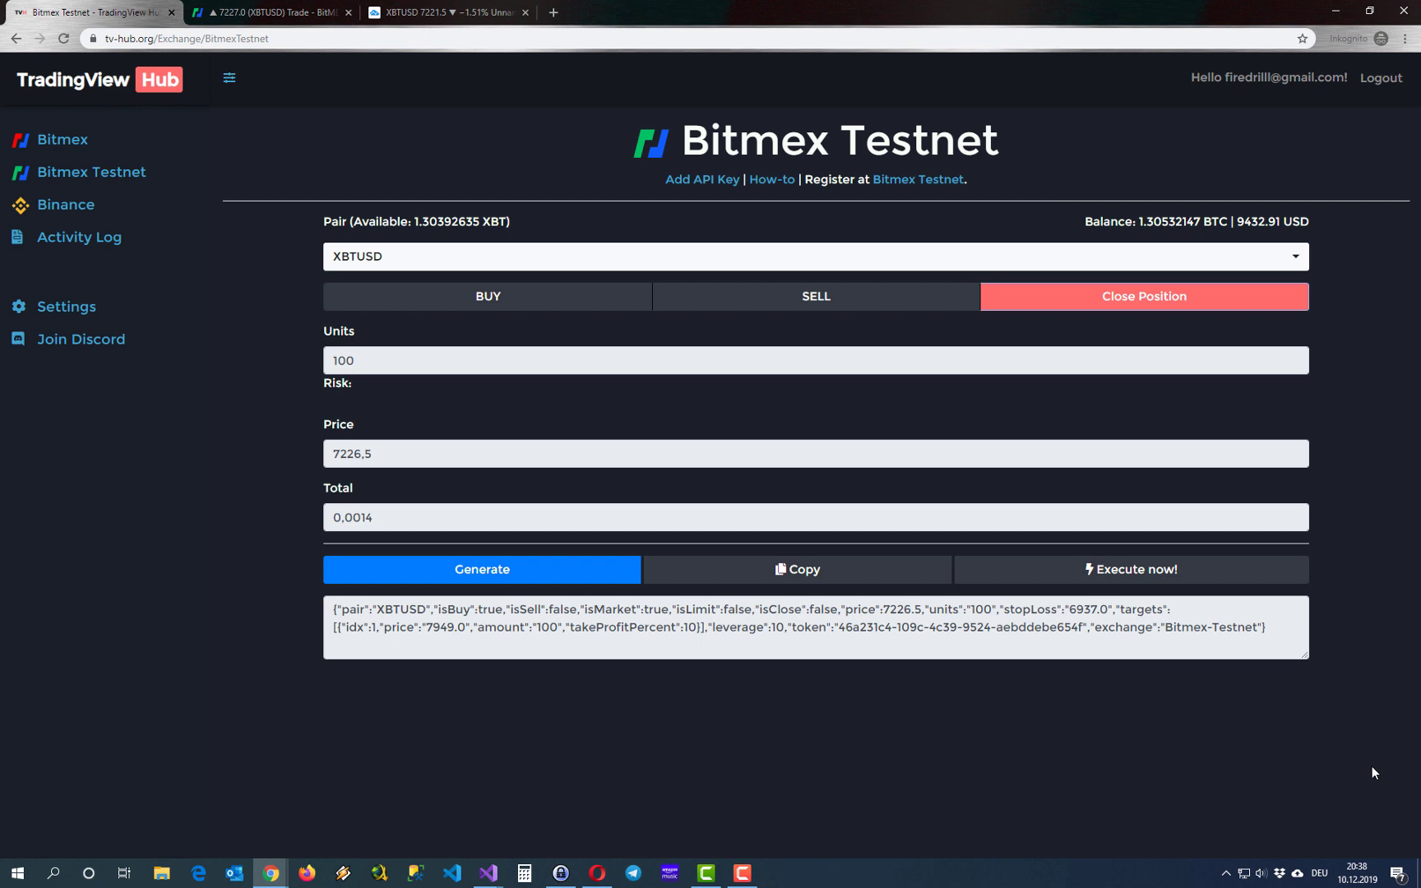
- Execute and confirm the close order selling 100 XBTUSD at 7226.5, then view BitMEX
{"action": "left_click", "coordinate": [1090, 580]}
{"action": "left_click", "coordinate": [864, 479]}
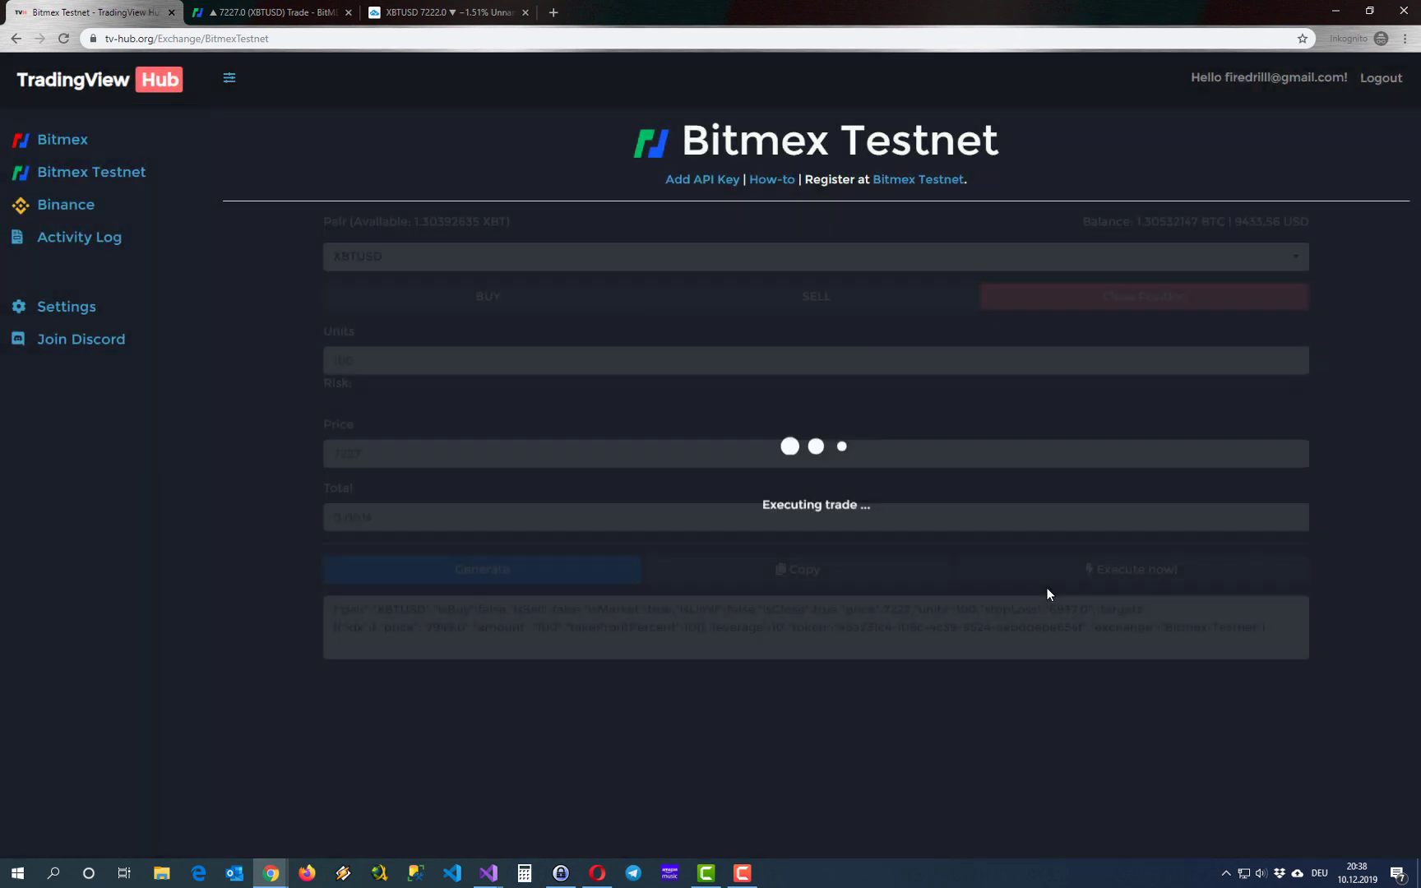
{"action": "left_click", "coordinate": [284, 10]}
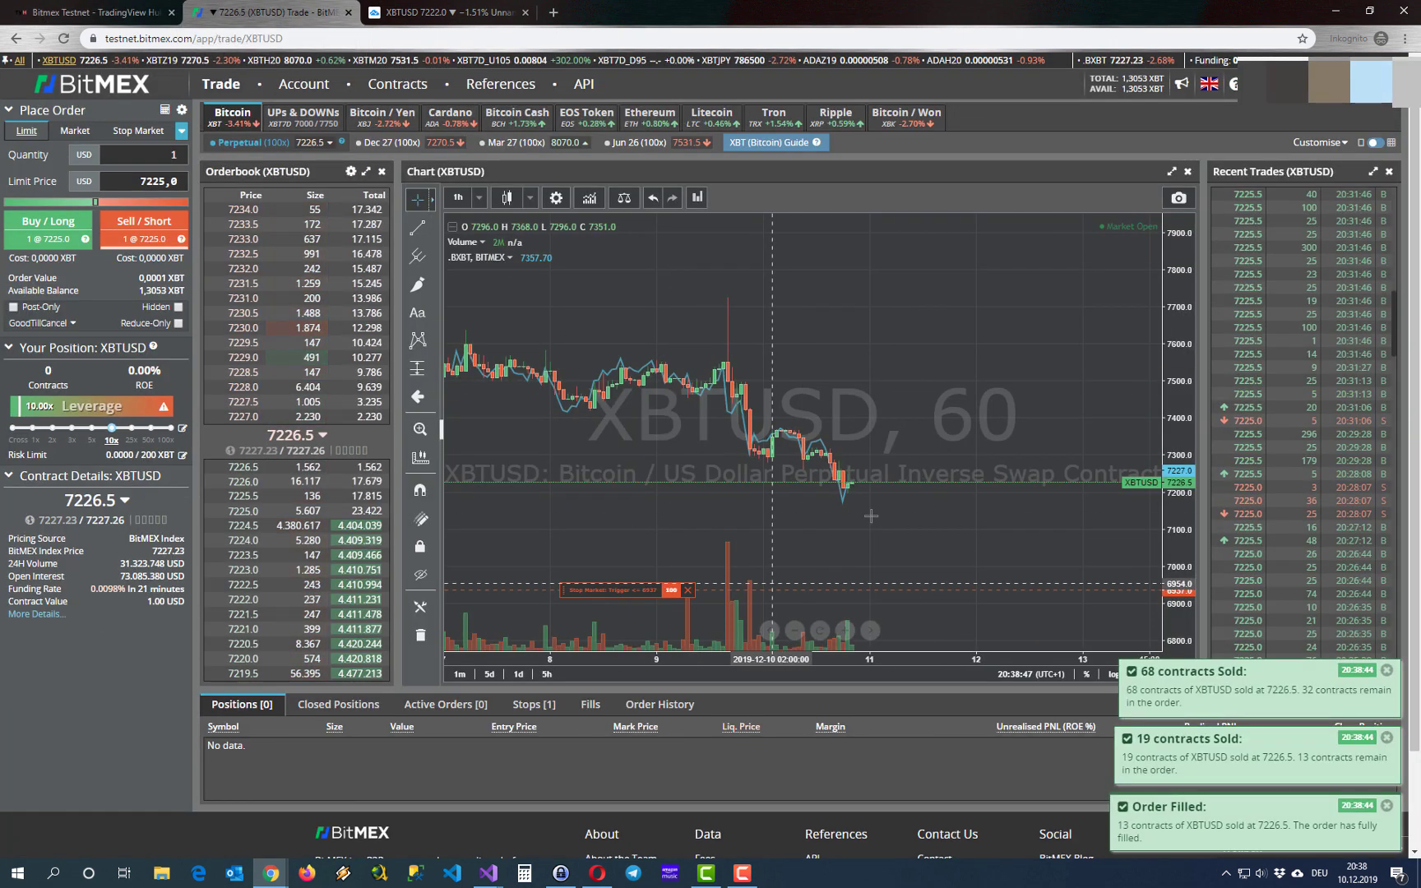
- Return to the TradingView Hub Bitmex Testnet page, now with a 1.305278 BTC balance
{"action": "left_click", "coordinate": [104, 18]}
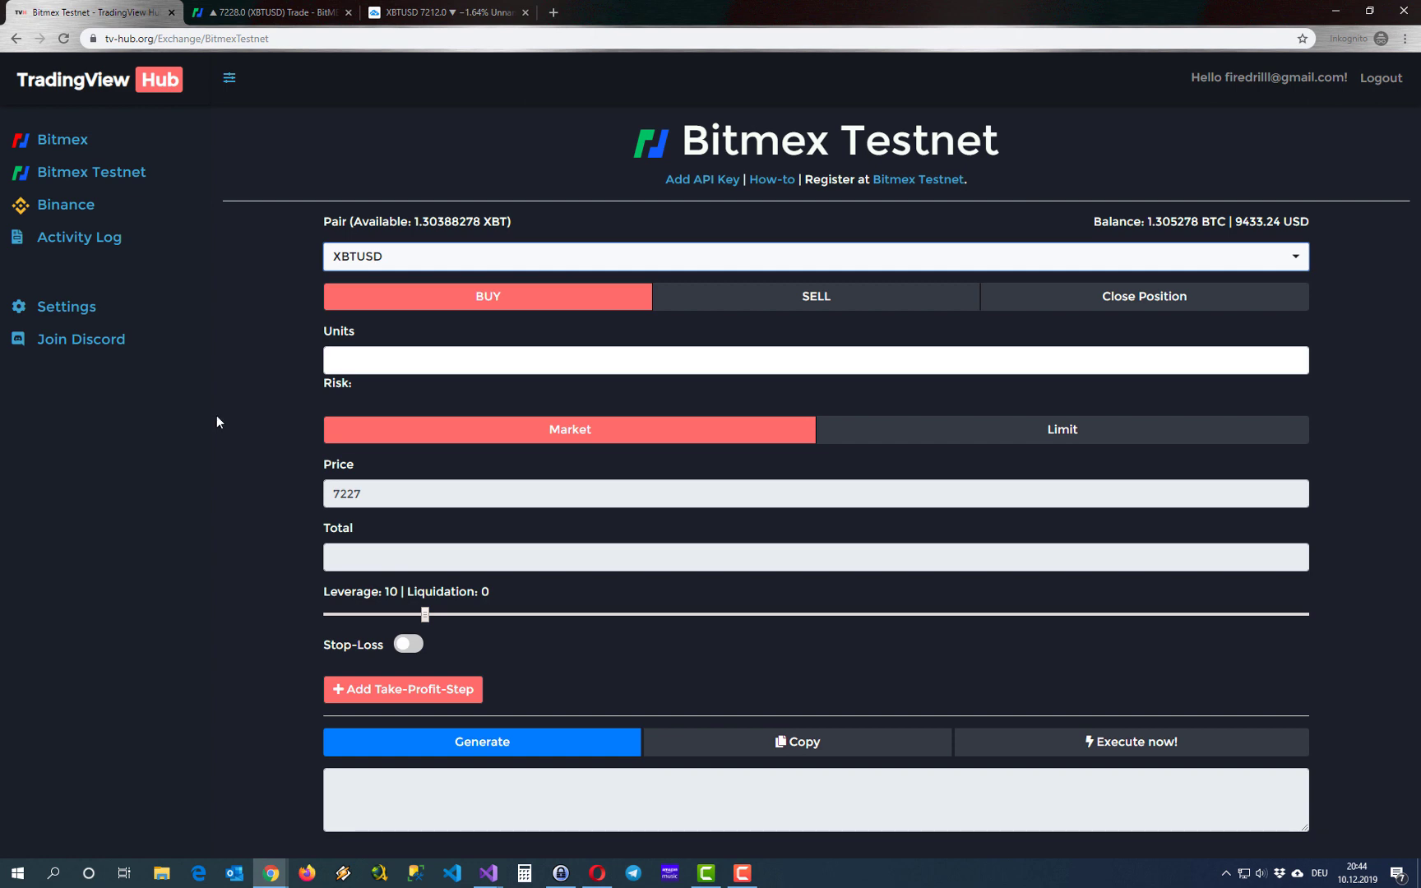
- Bring up the TradingView XBTUSD 1-minute chart with MarketGod v7 signals and the alerts list
{"action": "left_click", "coordinate": [444, 11]}
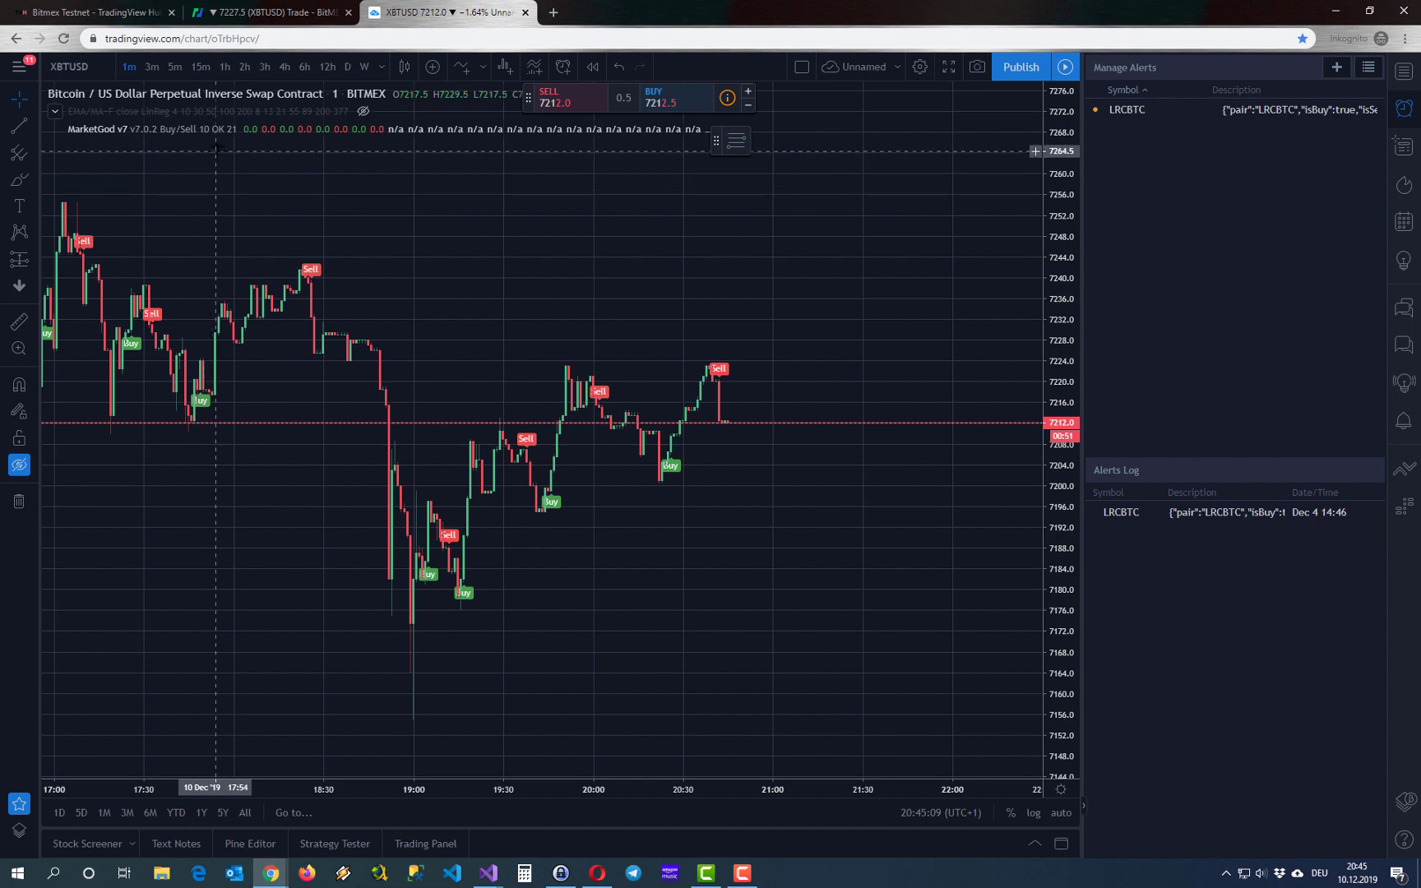
- Check the -100 XBTUSD position on BitMEX, ending on the TradingView Hub buy form
{"action": "left_click", "coordinate": [233, 6]}
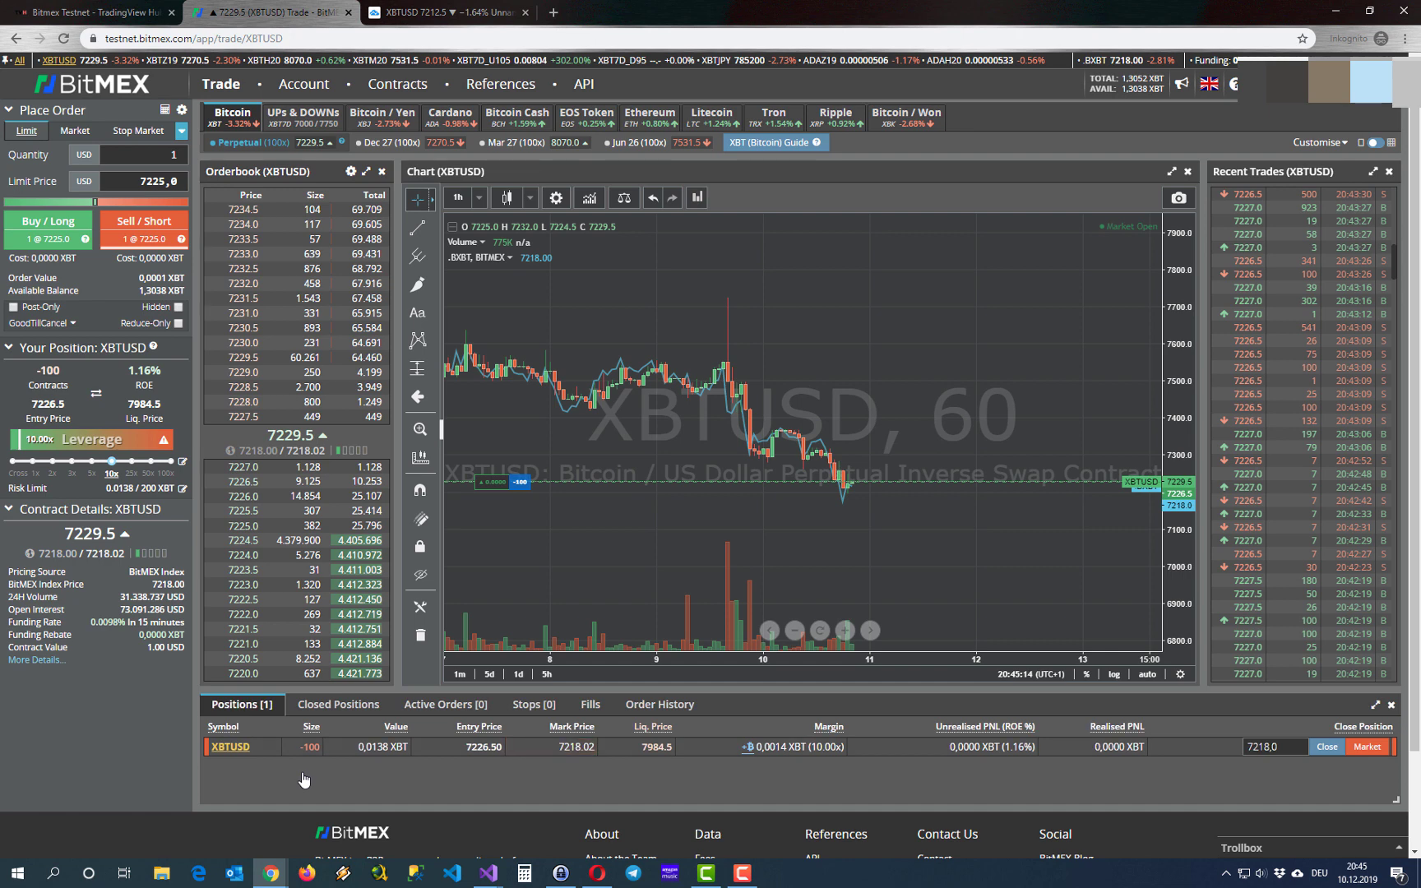
{"action": "left_click", "coordinate": [444, 12]}
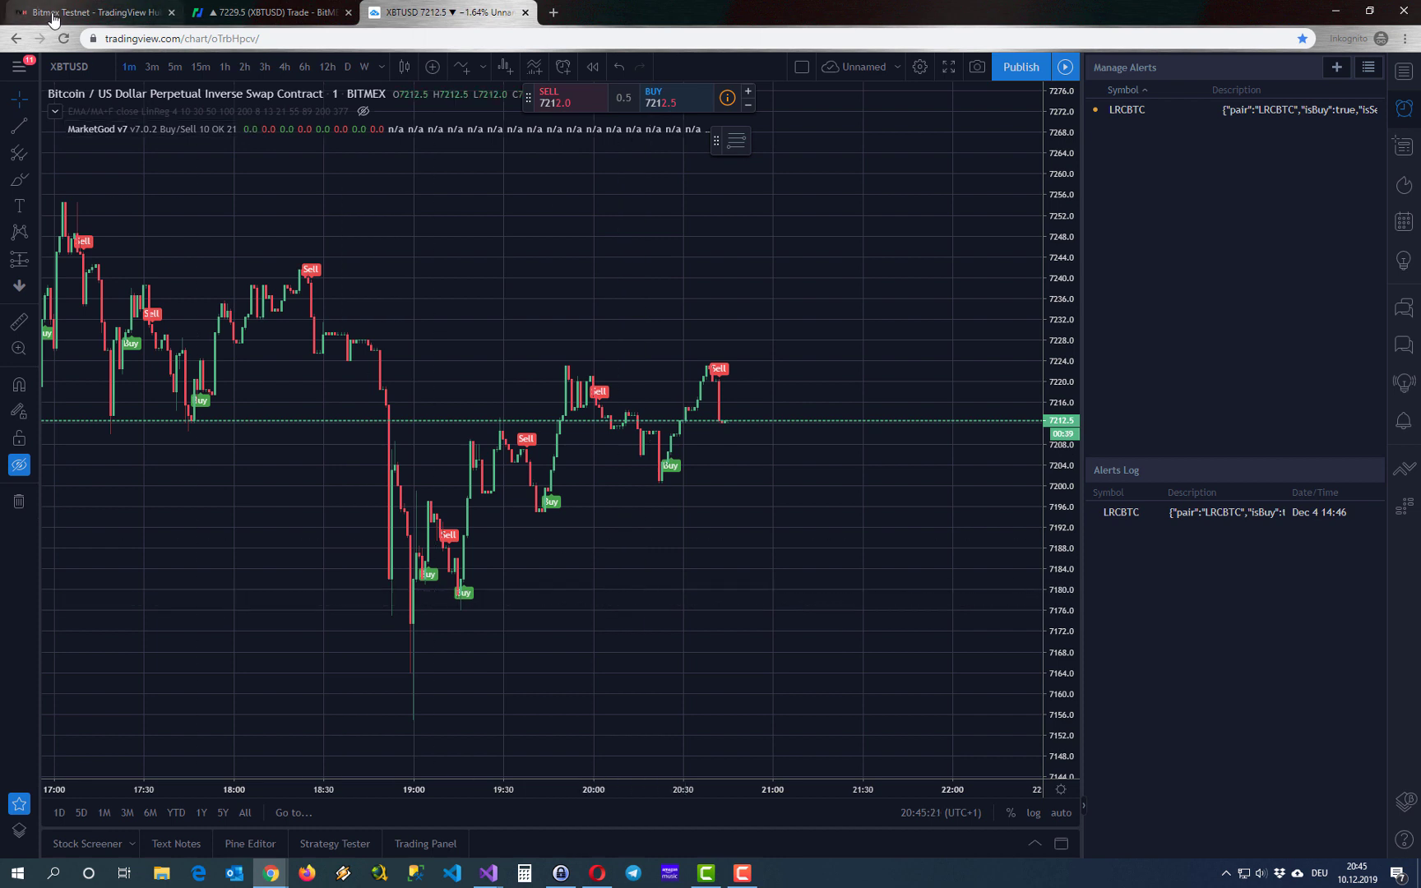
{"action": "left_click", "coordinate": [99, 12]}
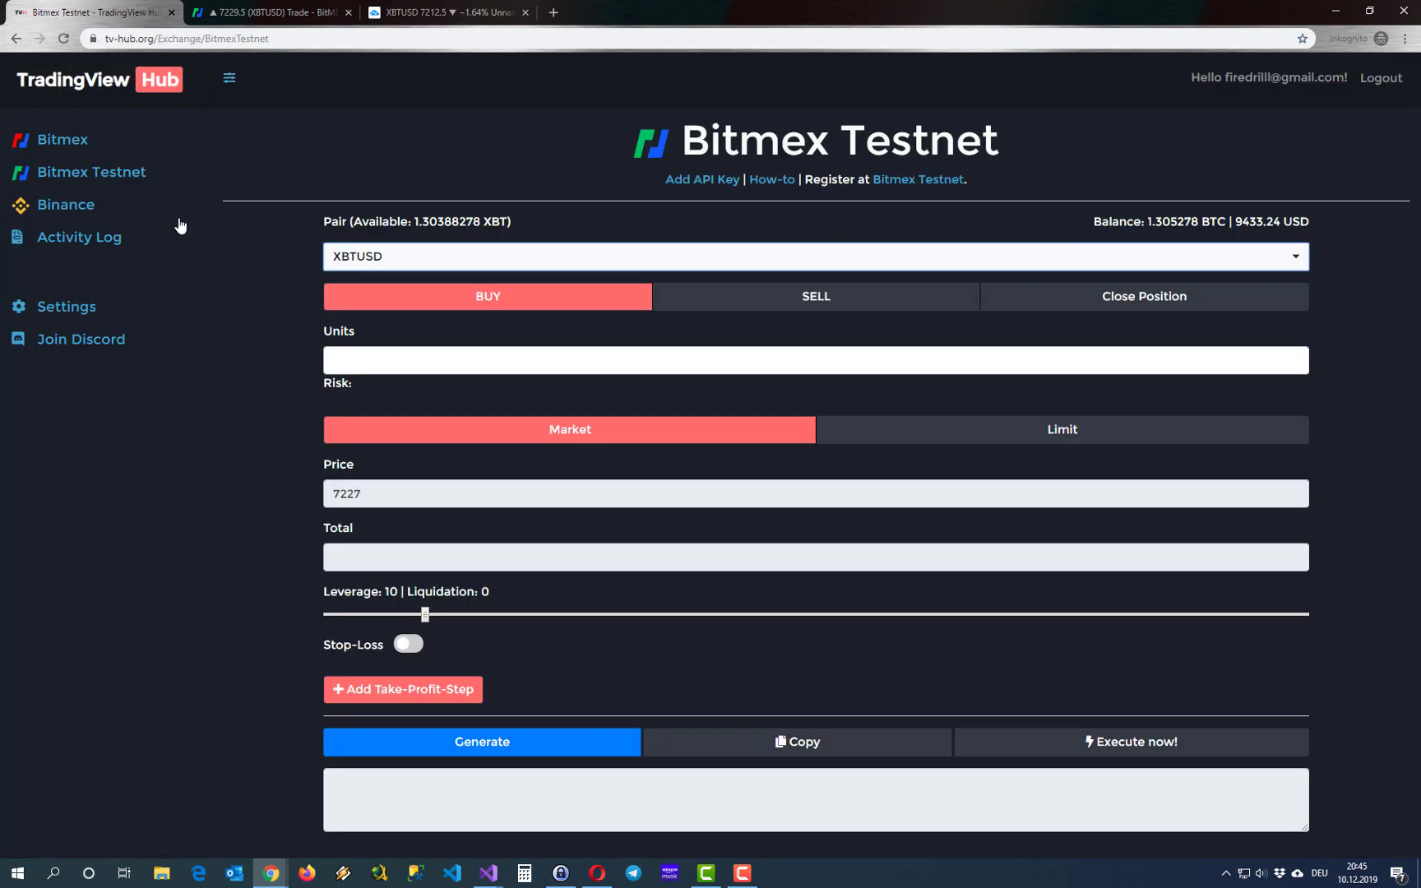
{"action": "left_click", "coordinate": [369, 364]}
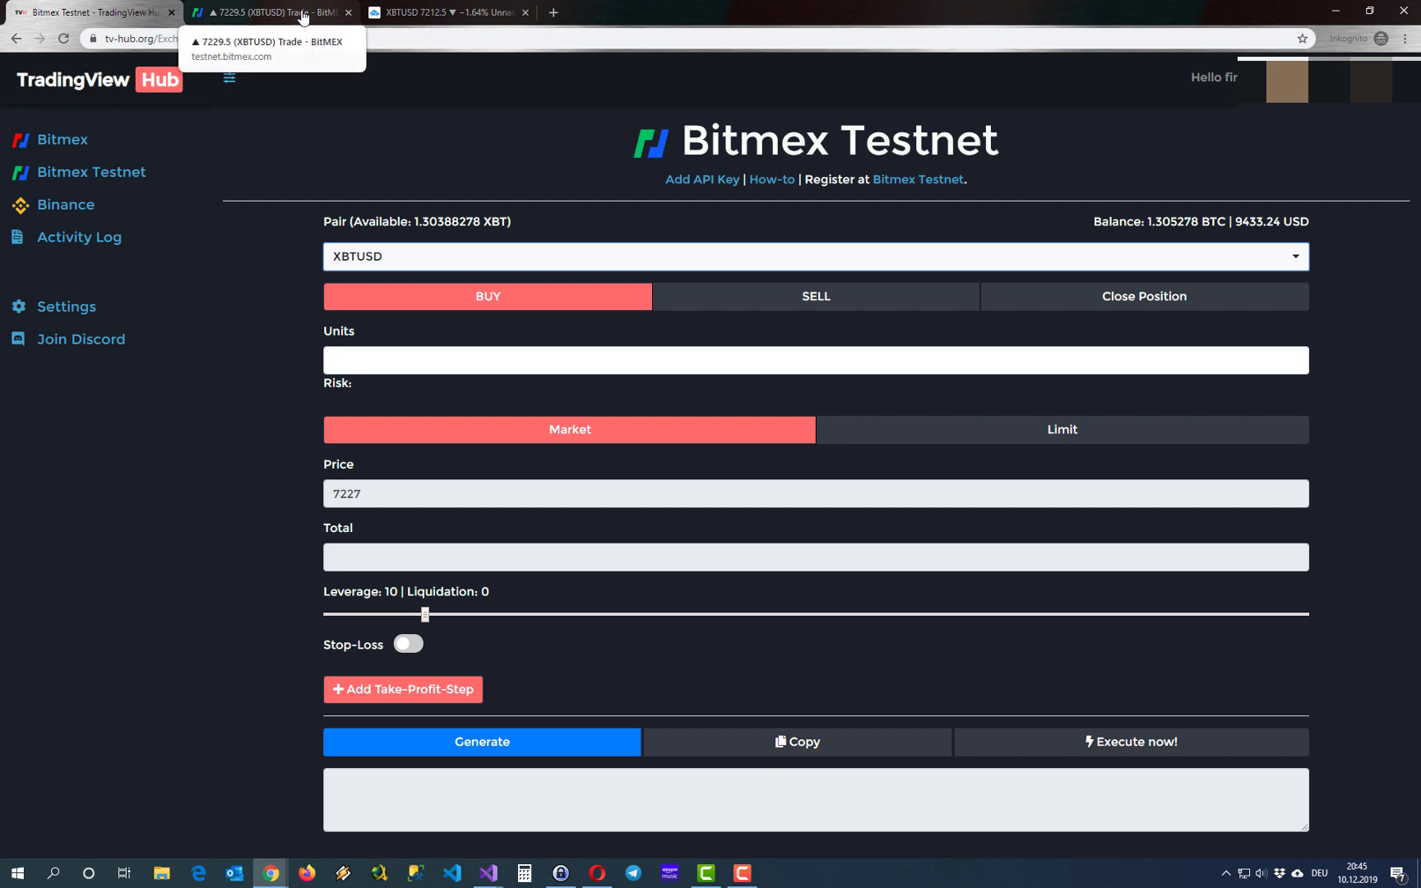
{"action": "left_click", "coordinate": [271, 12]}
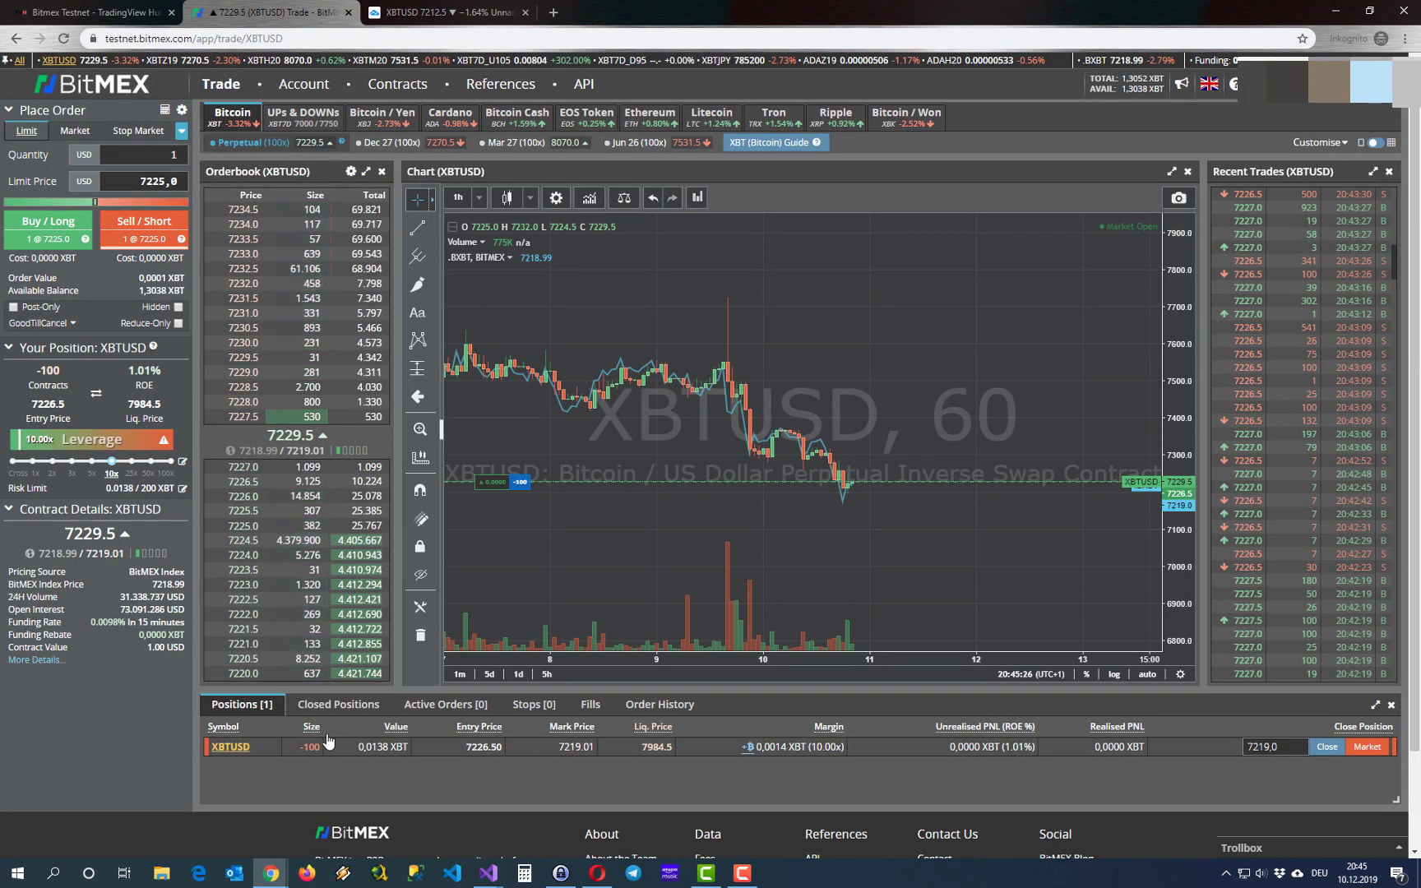
{"action": "left_click", "coordinate": [130, 11]}
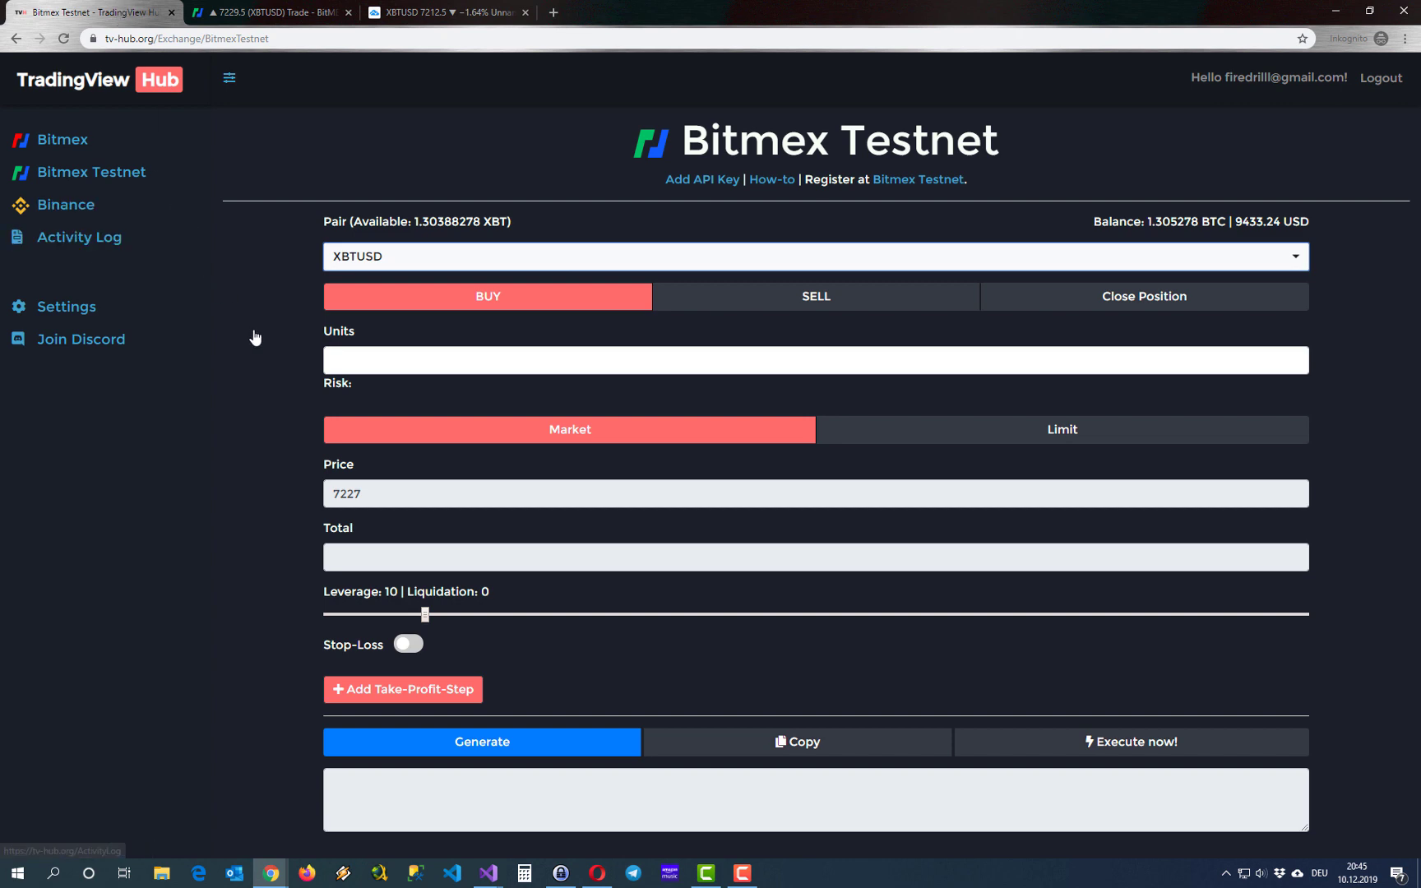
- Set Units to 200, generate and copy the leverage-10 XBTUSD buy JSON, and return to the chart
{"action": "left_click", "coordinate": [327, 364]}
{"action": "type", "text": "200"}
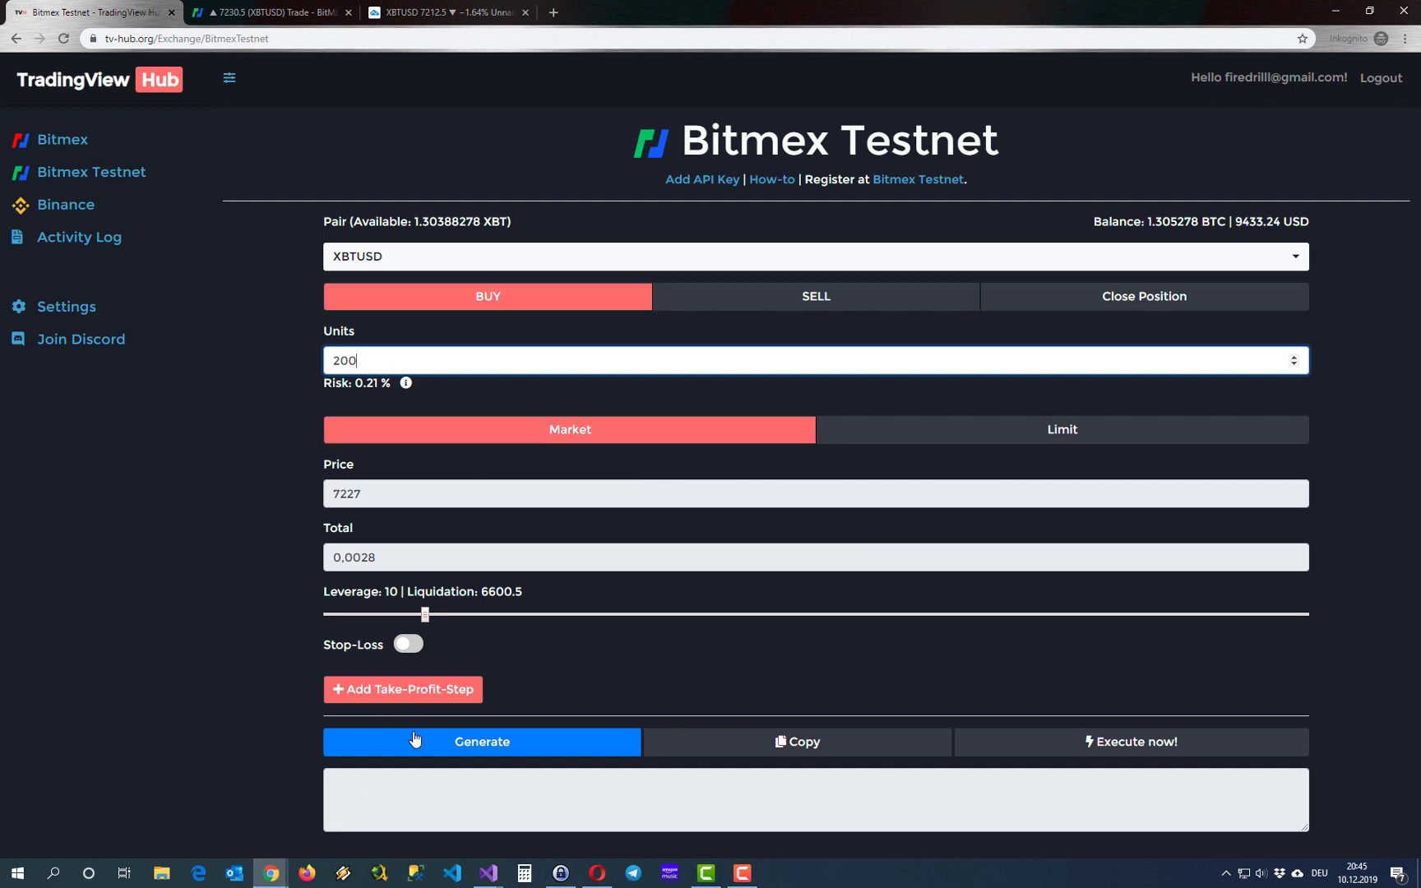
{"action": "left_click", "coordinate": [509, 745]}
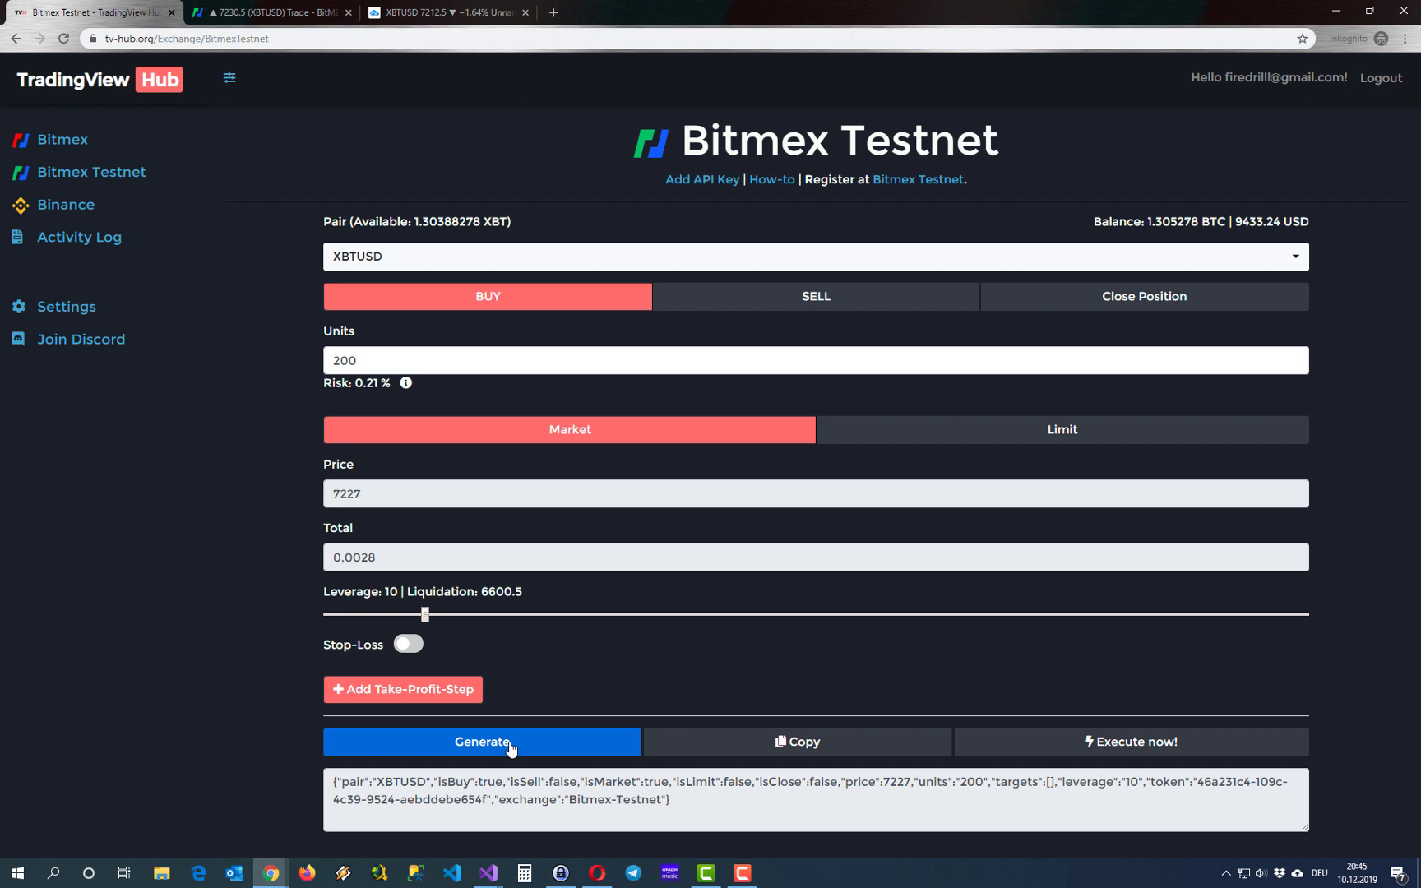
{"action": "left_click", "coordinate": [813, 745]}
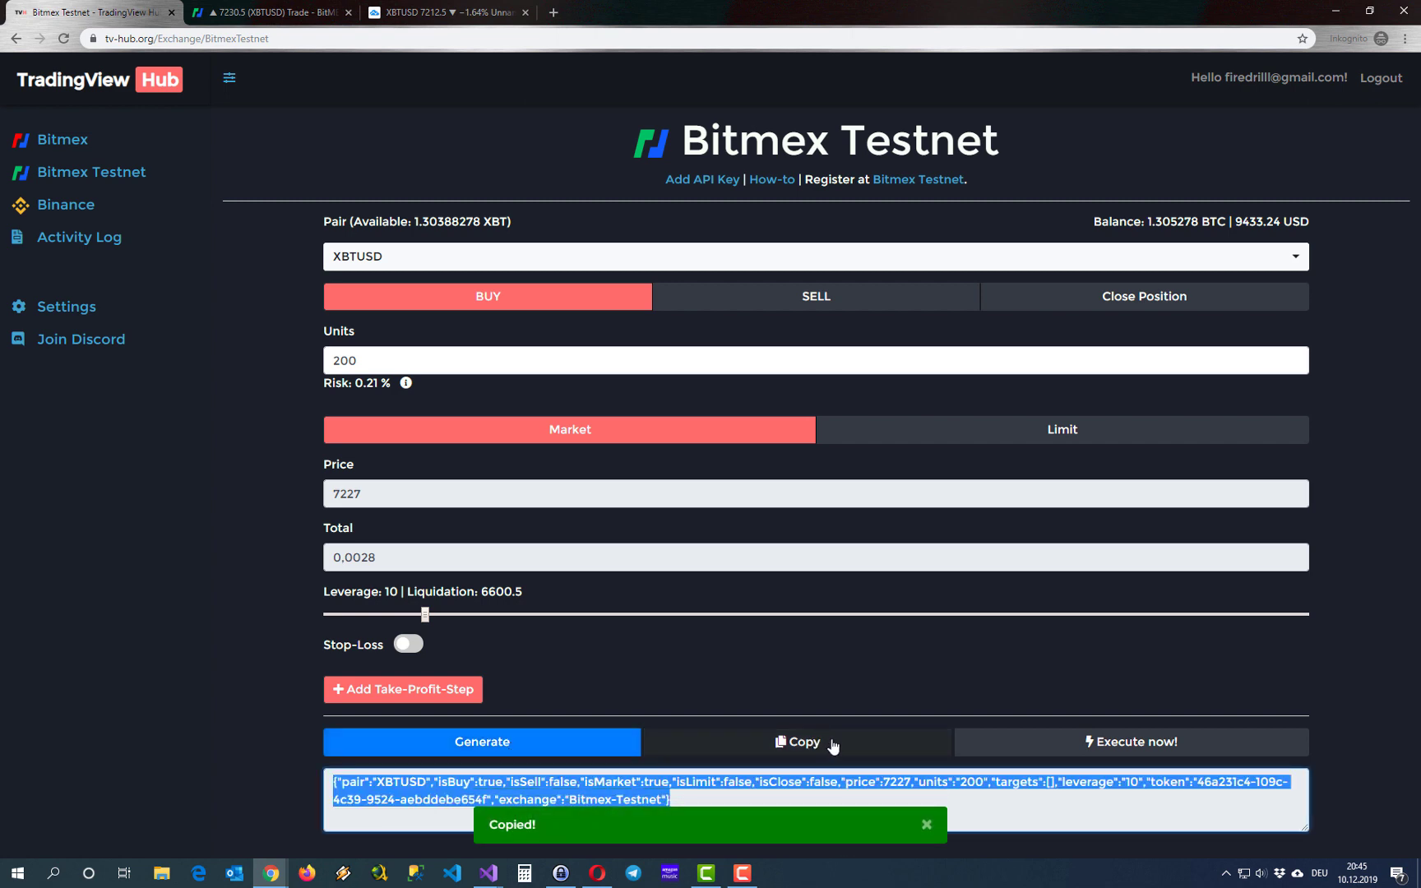
{"action": "left_click", "coordinate": [464, 11]}
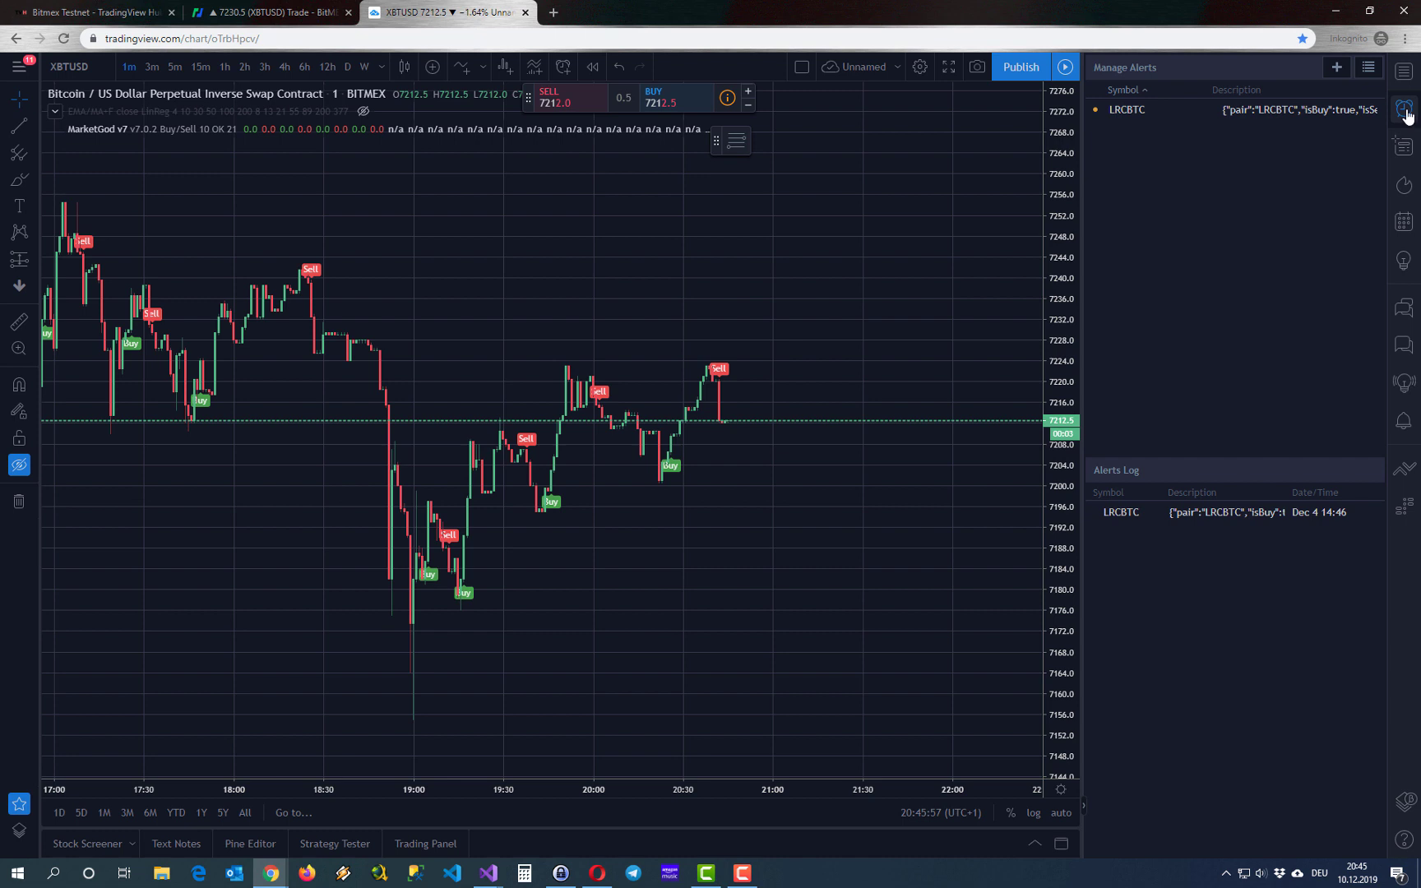
- Start a new XBTUSD alert on MarketGod v7 Buy Alert, firing once per bar close
{"action": "left_click", "coordinate": [1336, 68]}
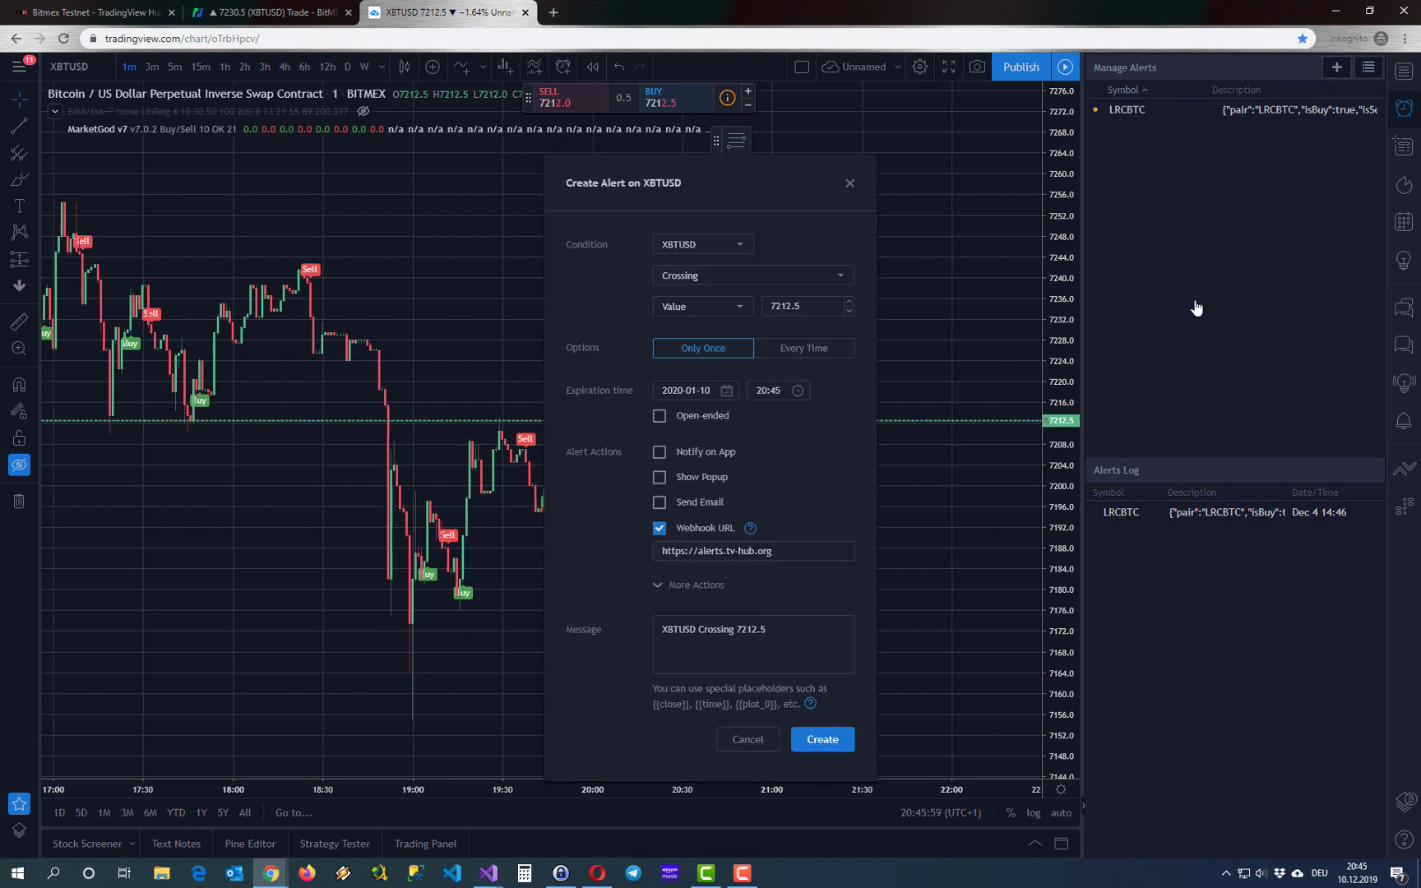
{"action": "left_click", "coordinate": [740, 244]}
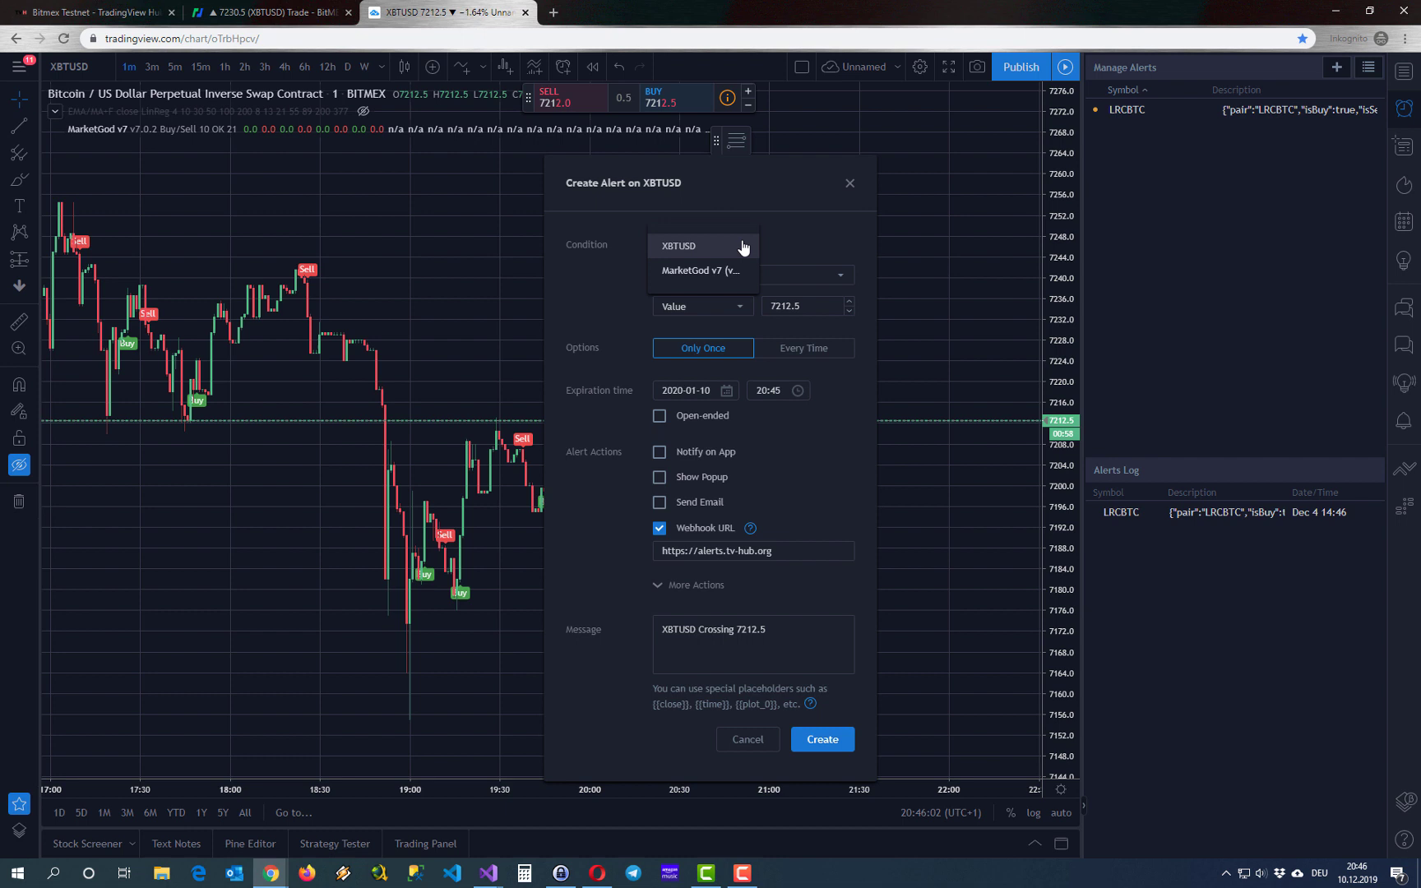
{"action": "left_click", "coordinate": [714, 278]}
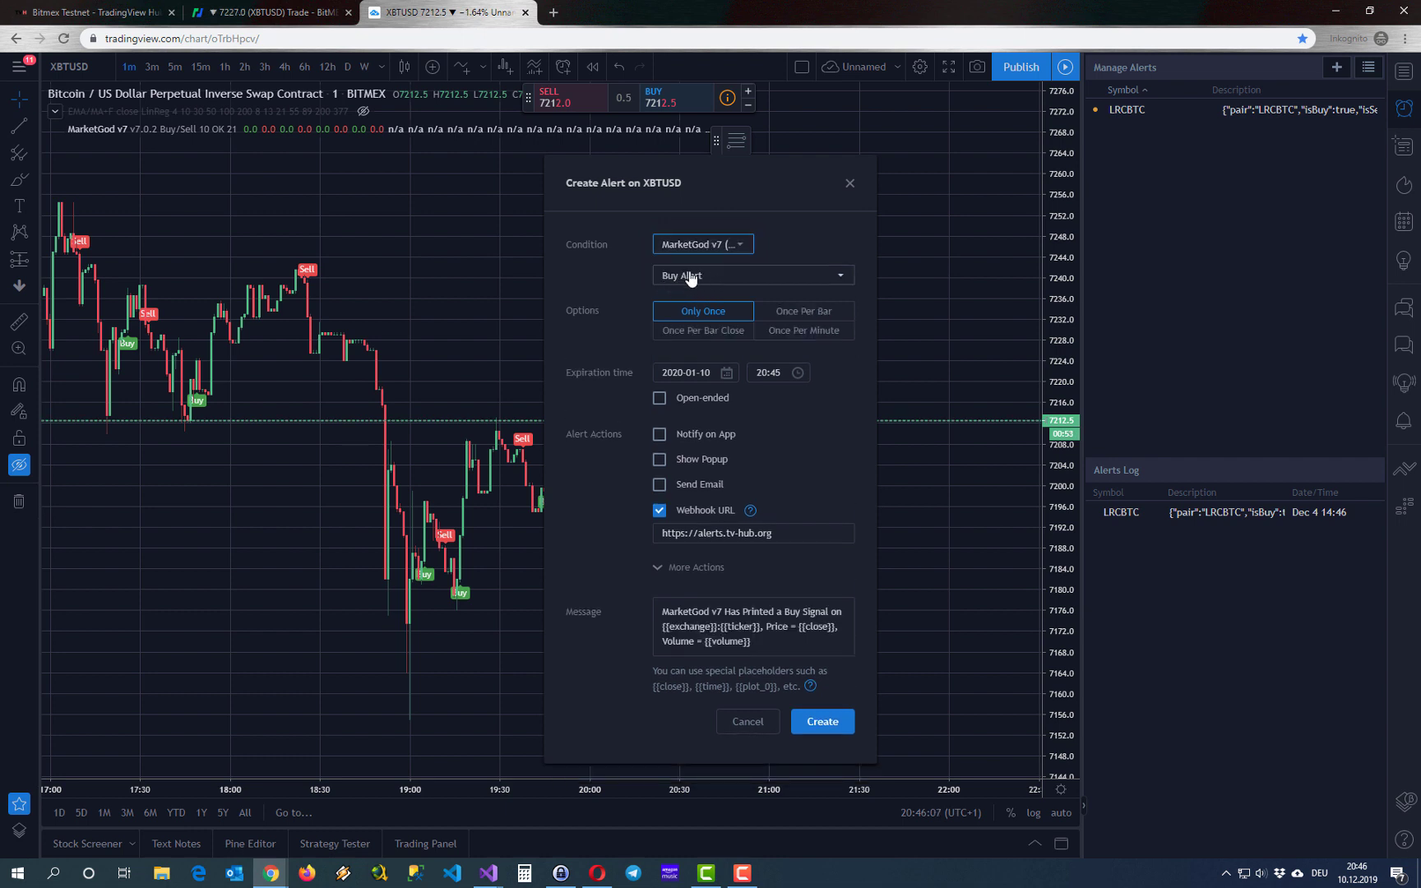
{"action": "left_click", "coordinate": [694, 333]}
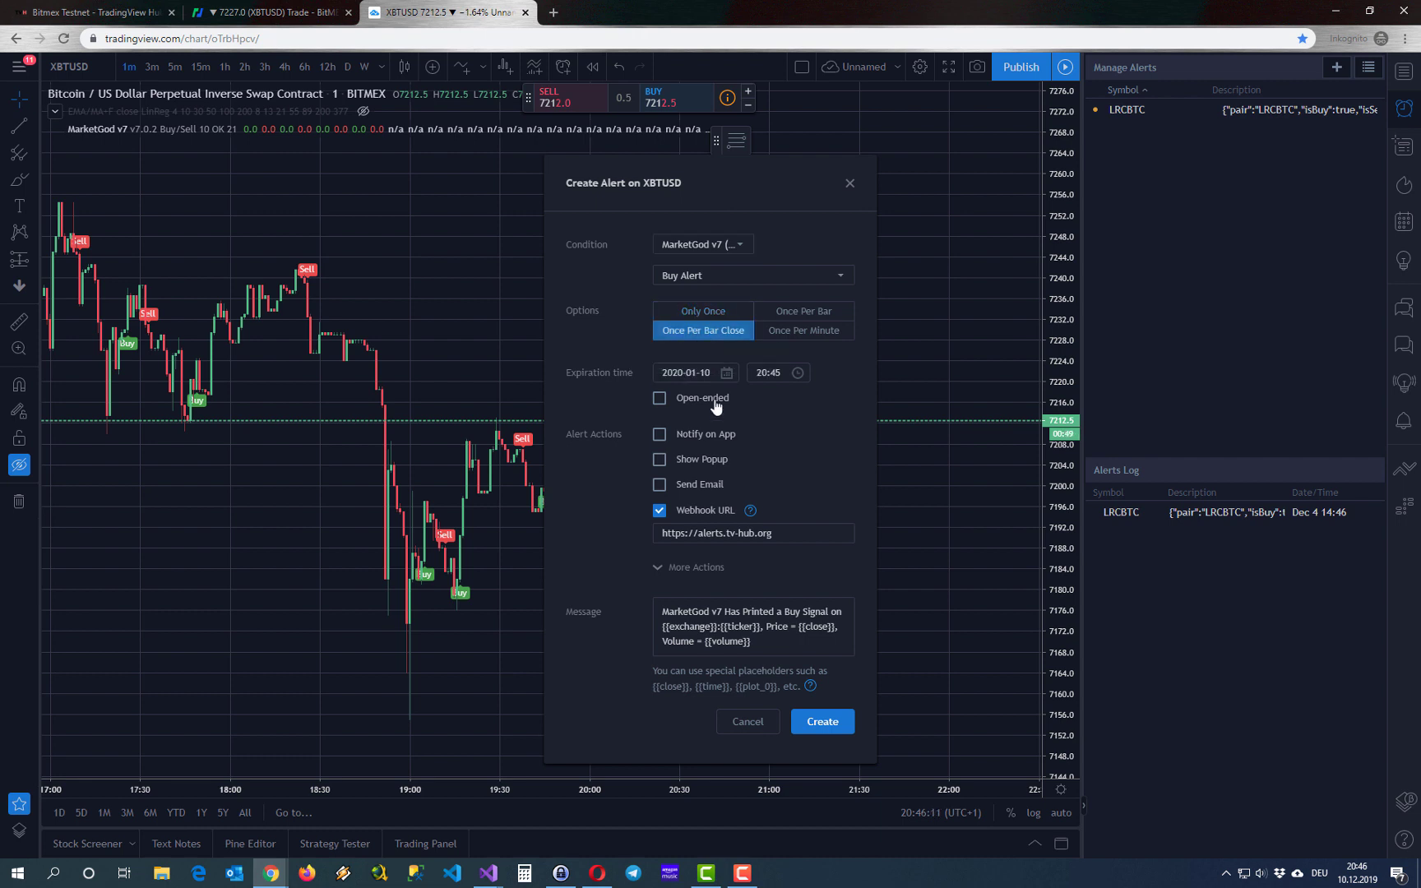
- Replace the alert message with the copied order JSON and create the alert
{"action": "left_click", "coordinate": [775, 646]}
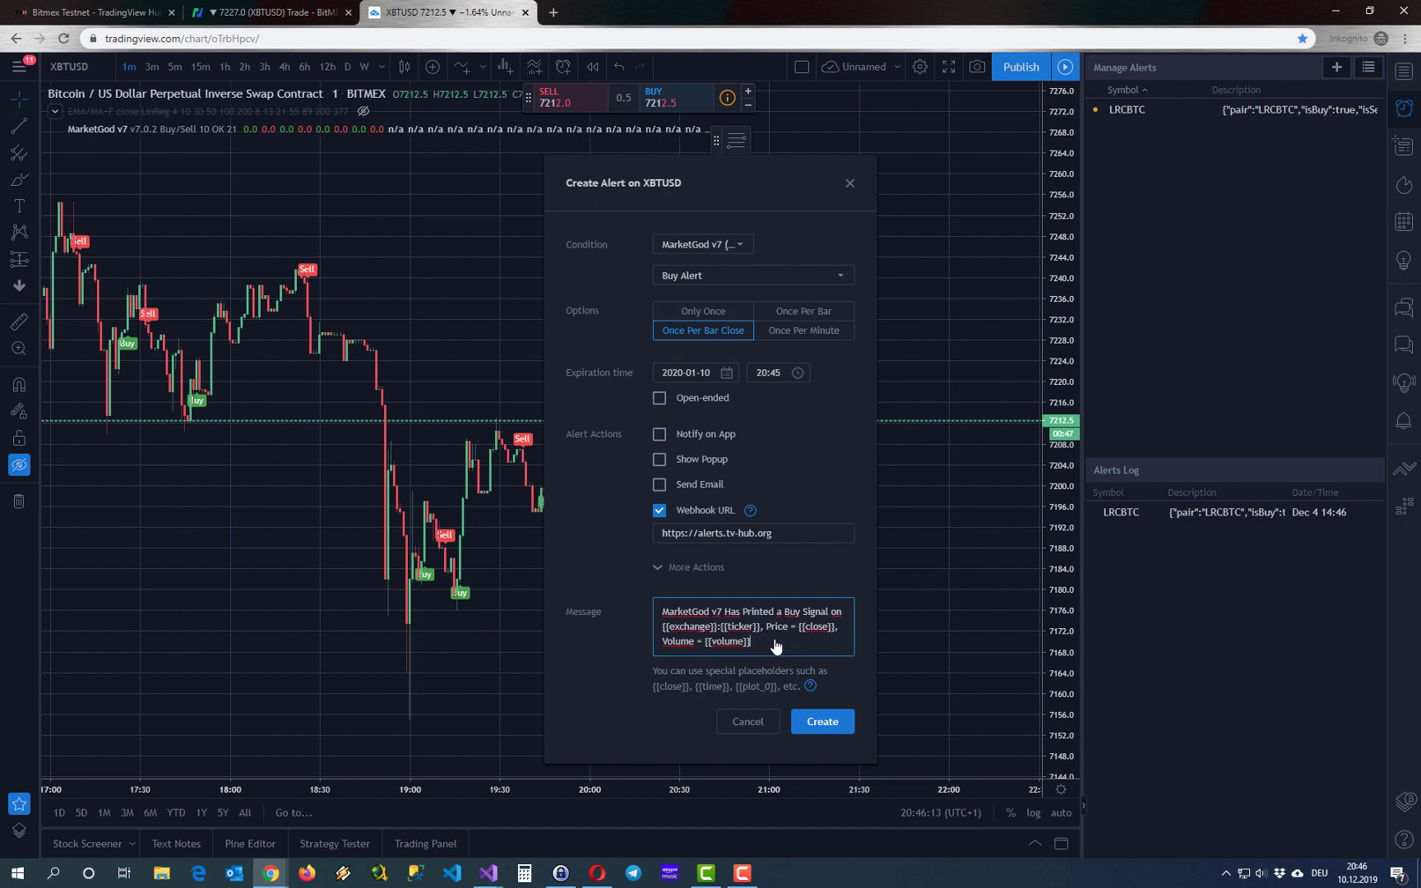
{"action": "key", "text": "ctrl+a"}
{"action": "key", "text": "ctrl+v"}
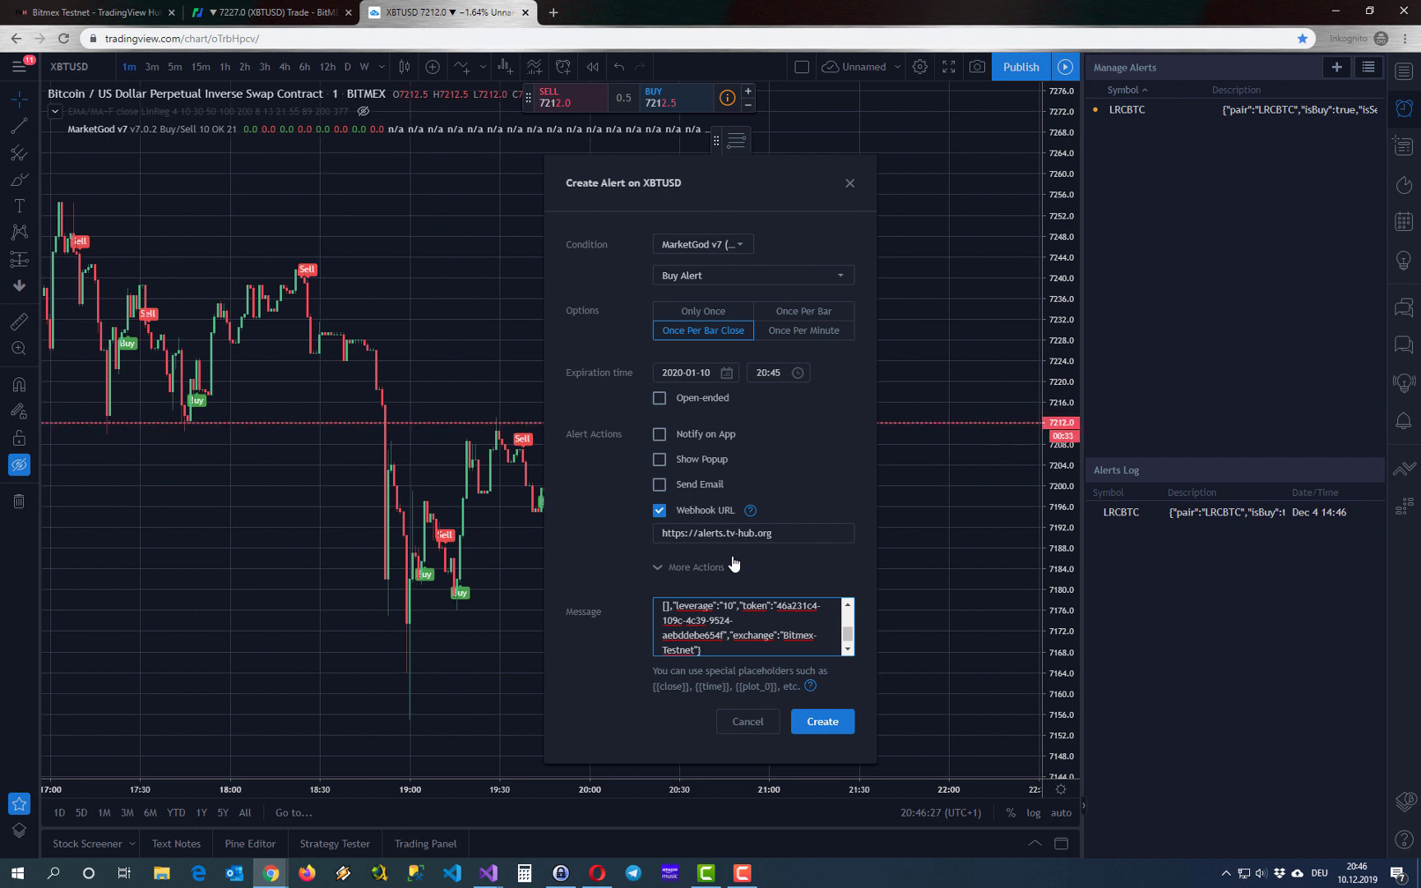
{"action": "left_click", "coordinate": [819, 723]}
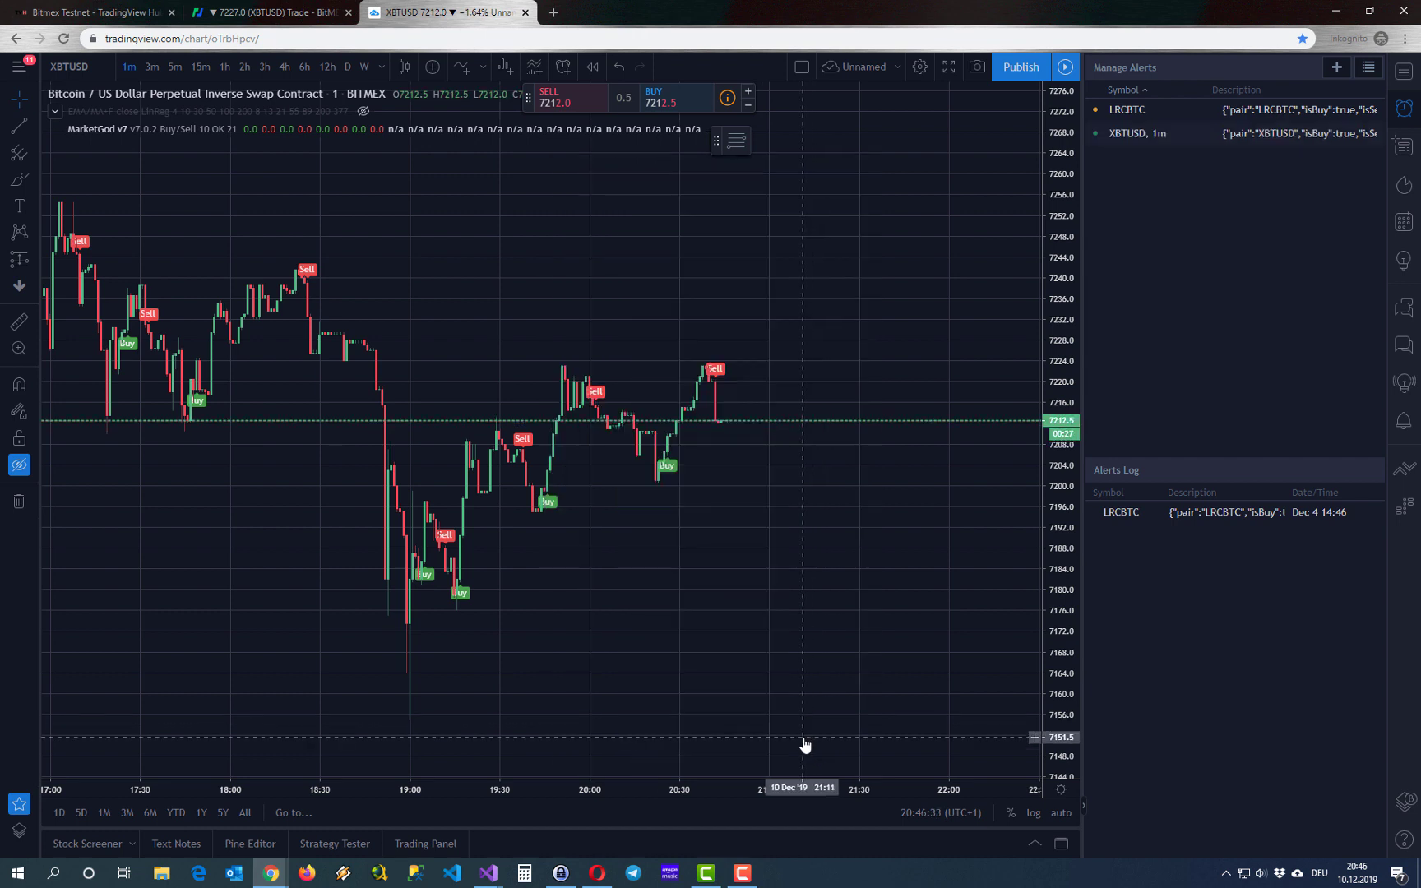
- After the alert fires, check BitMEX Testnet for the 100-contract XBTUSD long at 7225.5
{"action": "left_click_drag", "start_coordinate": [1136, 140], "coordinate": [967, 435]}
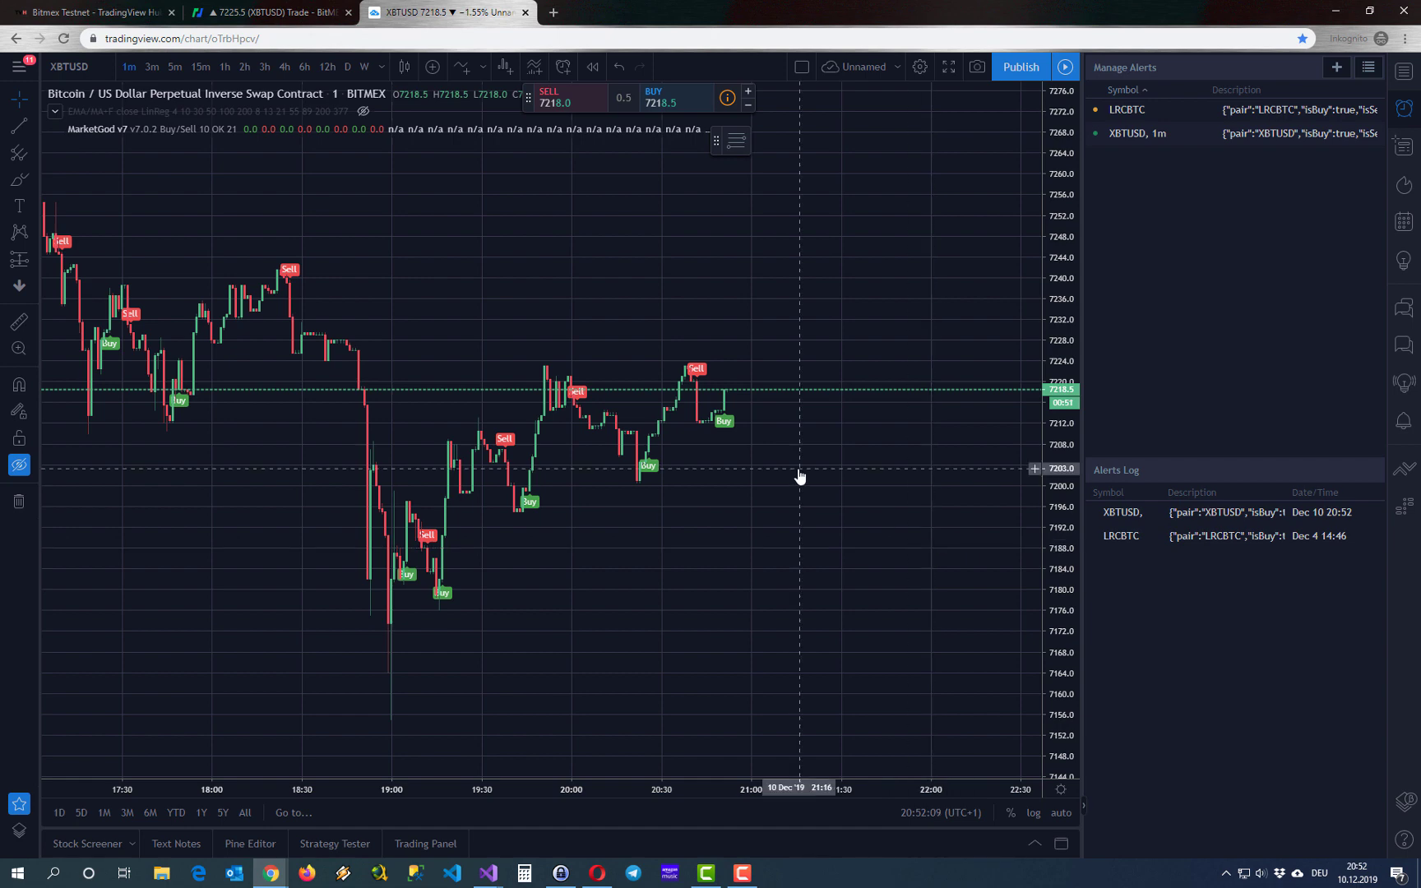
{"action": "left_click", "coordinate": [254, 10]}
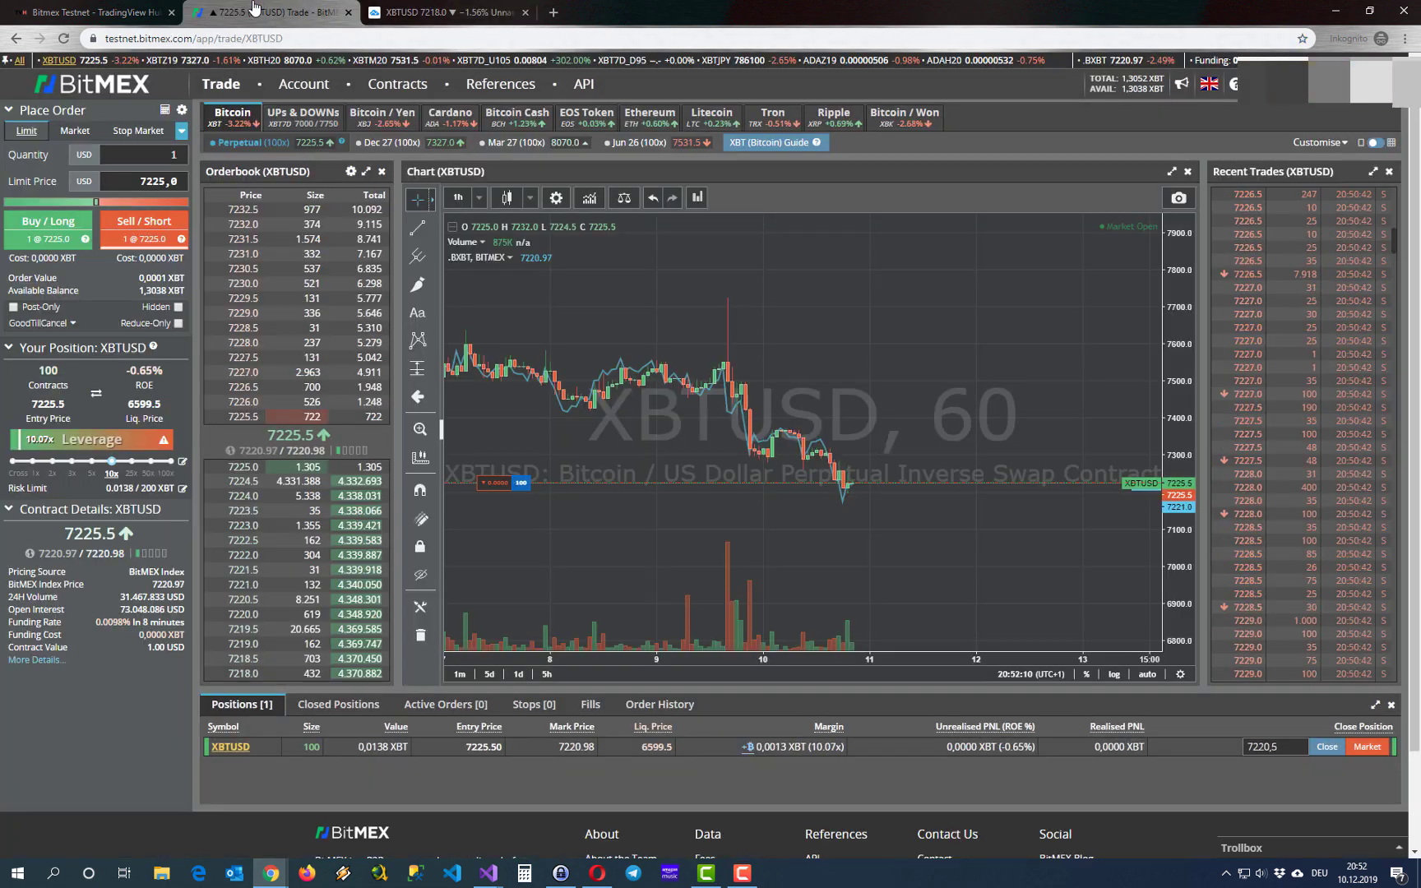